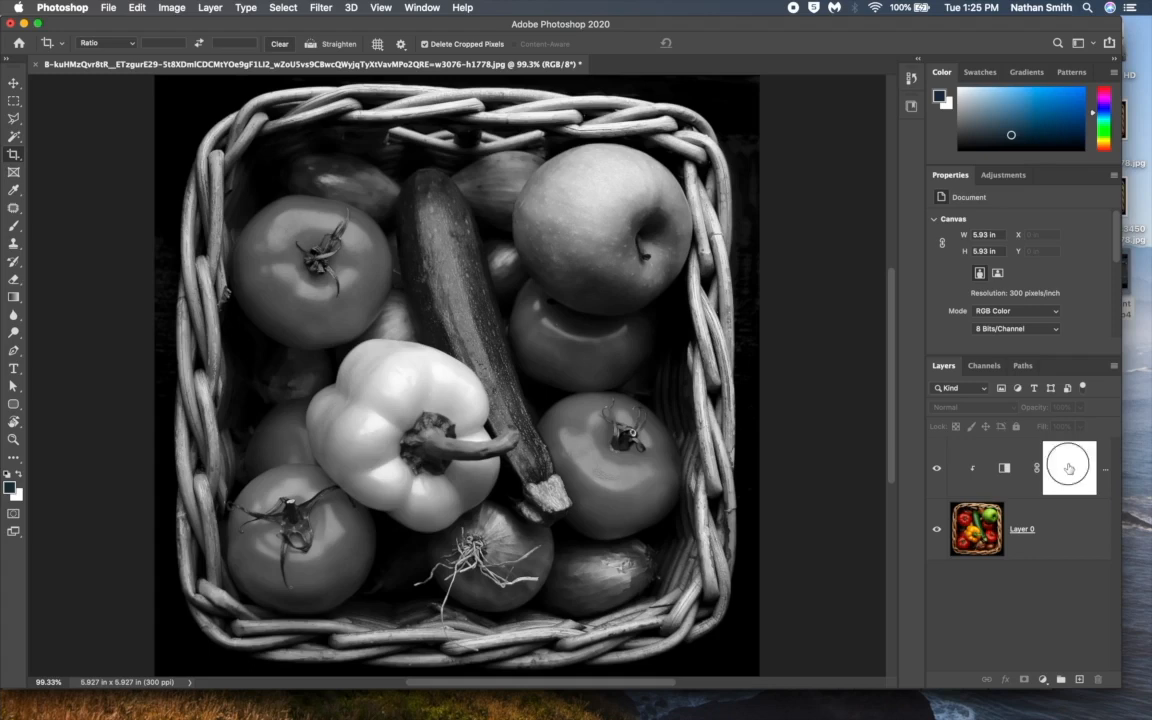
Paint black at 50% opacity over the bell pepper on the Black & White layer mask, using a brush sized 741.
click(1068, 470)
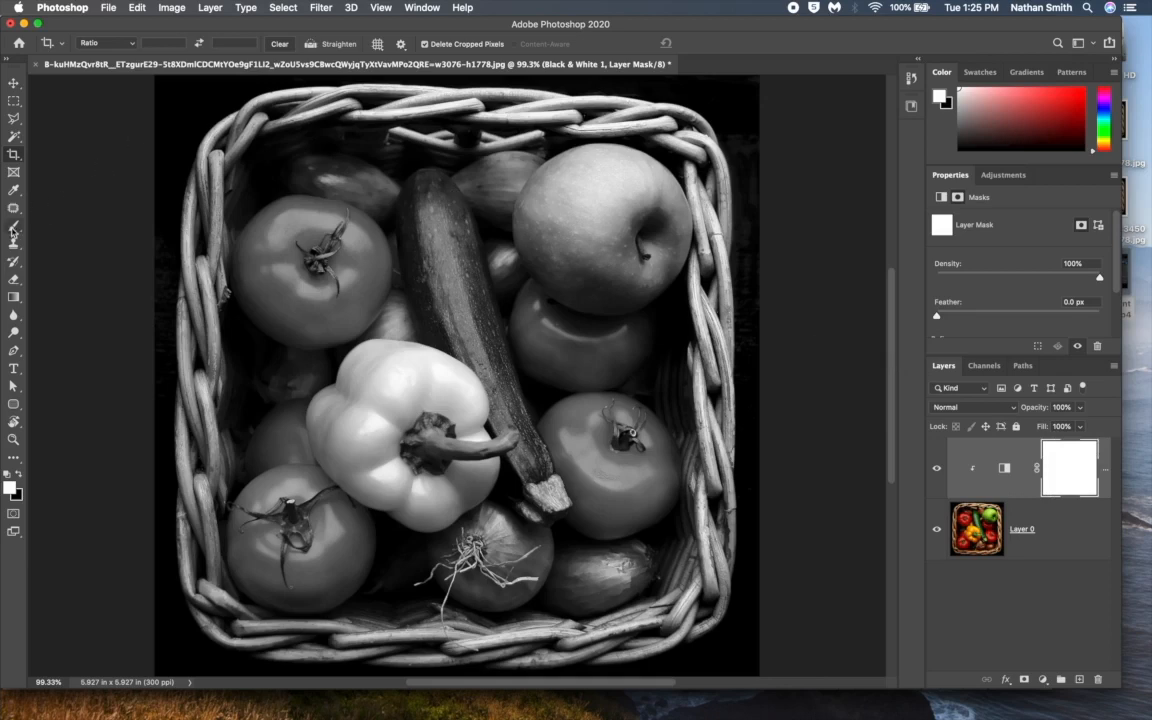
click(14, 226)
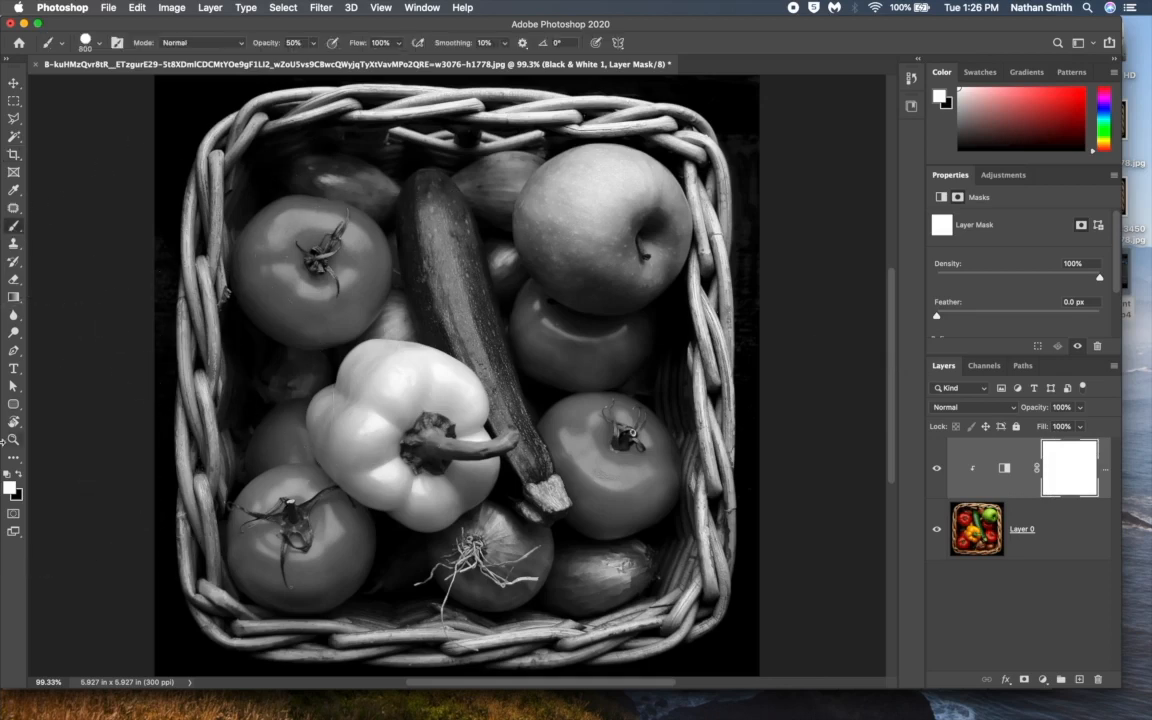
click(18, 476)
drag(383, 370, 334, 334)
click(400, 422)
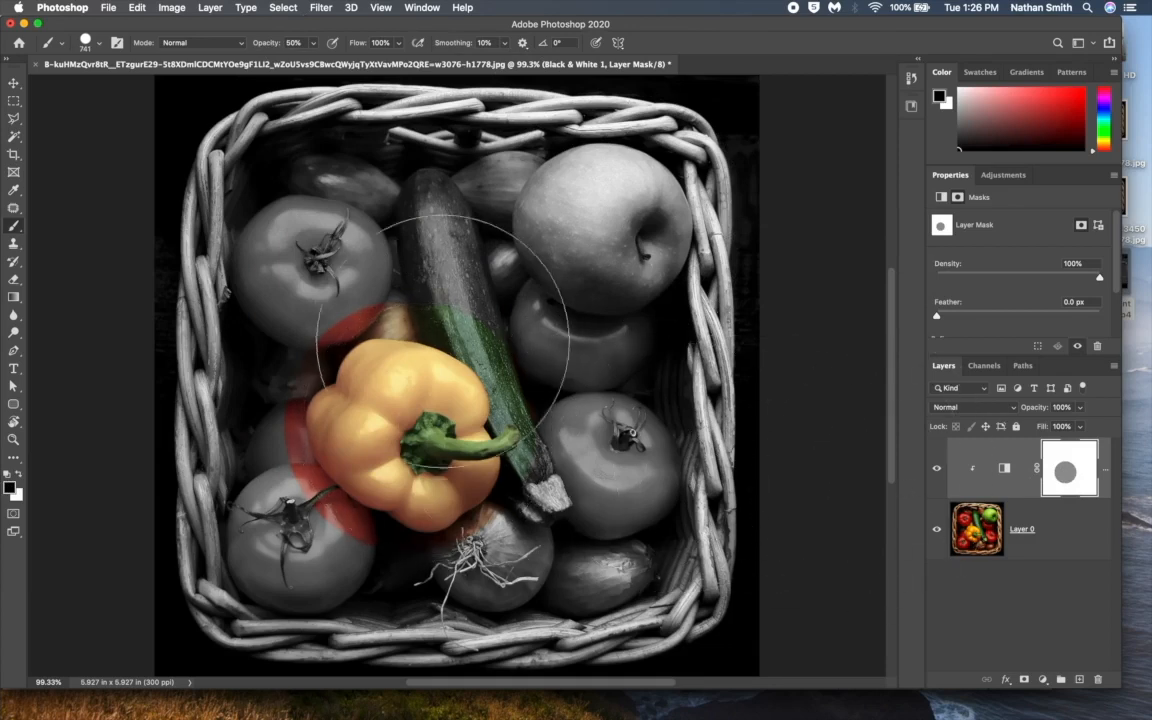
Set the brush opacity to 100% and paint black on the mask over the pepper, most of the zucchini and their surroundings.
drag(269, 47, 411, 47)
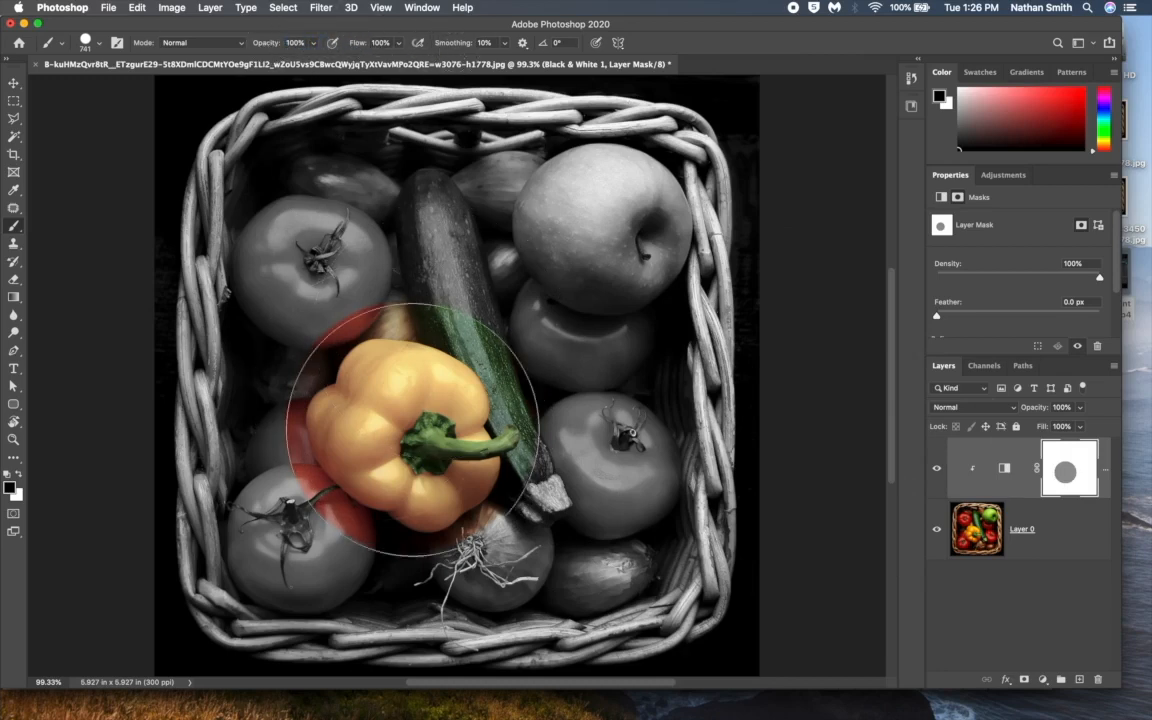
click(412, 412)
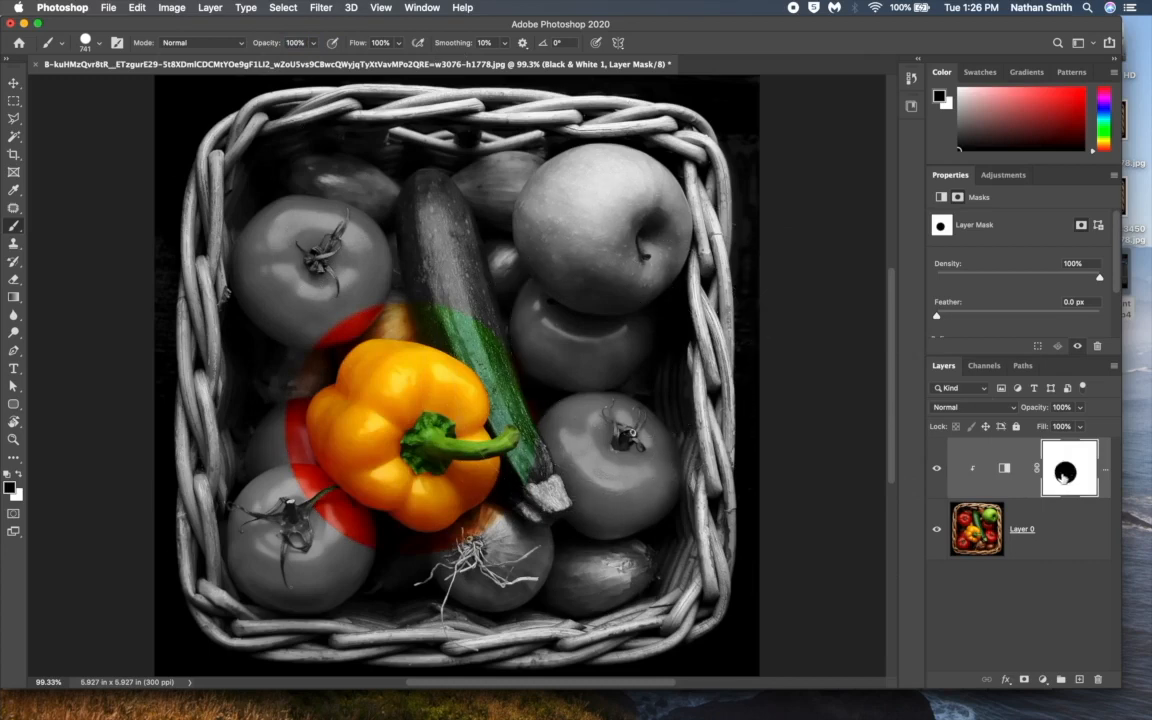
mouse_move(422, 420)
mouse_down()
mouse_move(530, 329)
mouse_move(390, 389)
mouse_move(440, 344)
mouse_move(475, 339)
mouse_move(505, 444)
mouse_move(465, 419)
mouse_move(457, 369)
mouse_up()
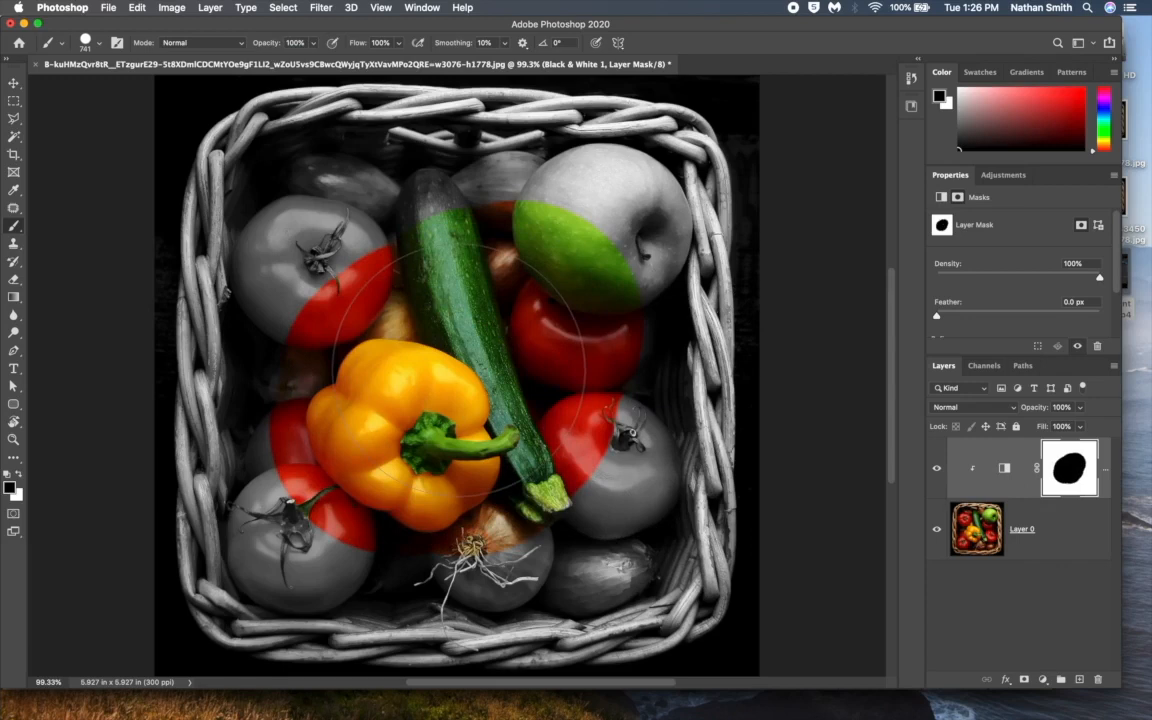
Switch the paint colour to white and paint over all the black areas of the layer mask.
click(20, 476)
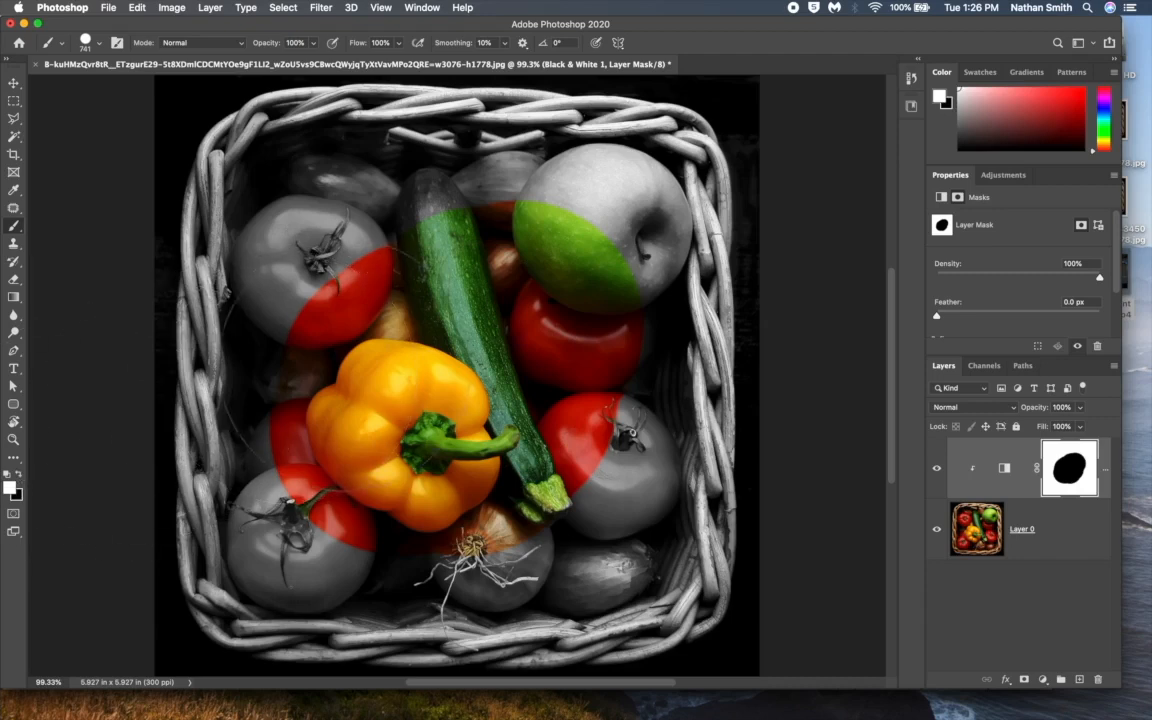
drag(310, 280, 470, 300)
mouse_move(365, 322)
mouse_down()
mouse_move(335, 418)
mouse_move(470, 452)
mouse_move(506, 322)
mouse_move(578, 360)
mouse_move(571, 402)
mouse_up()
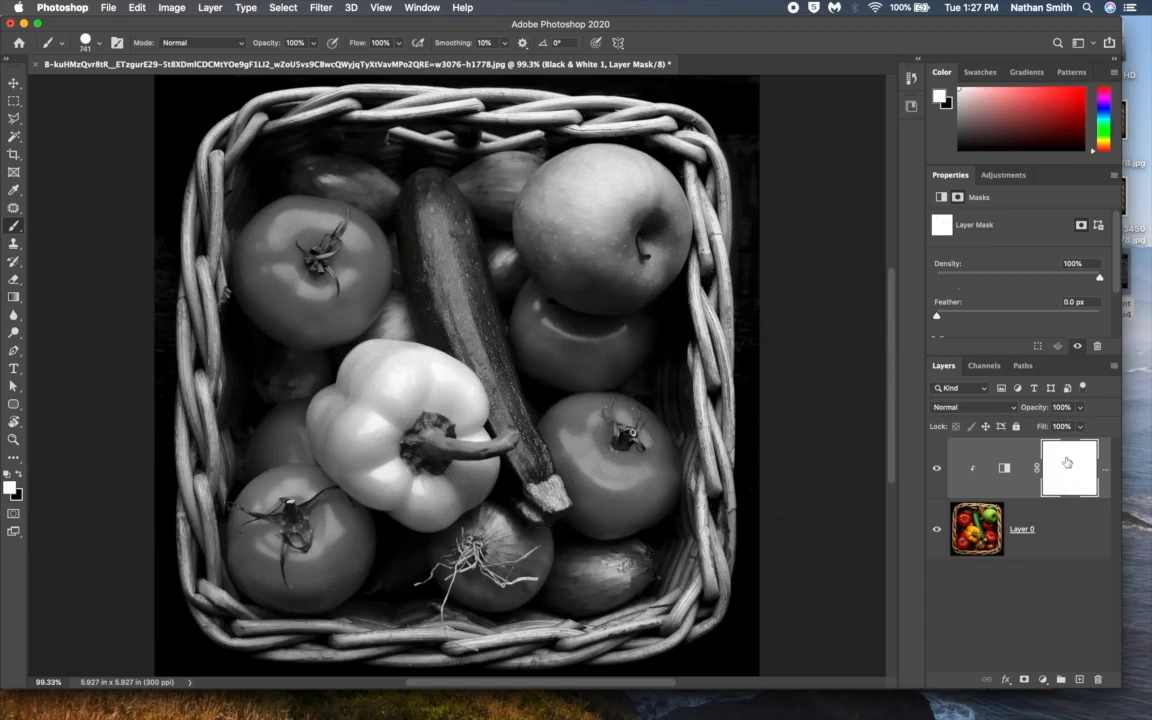
Draw a black-to-white linear gradient on the layer mask from the image's upper edge down to its lower edge.
click(13, 297)
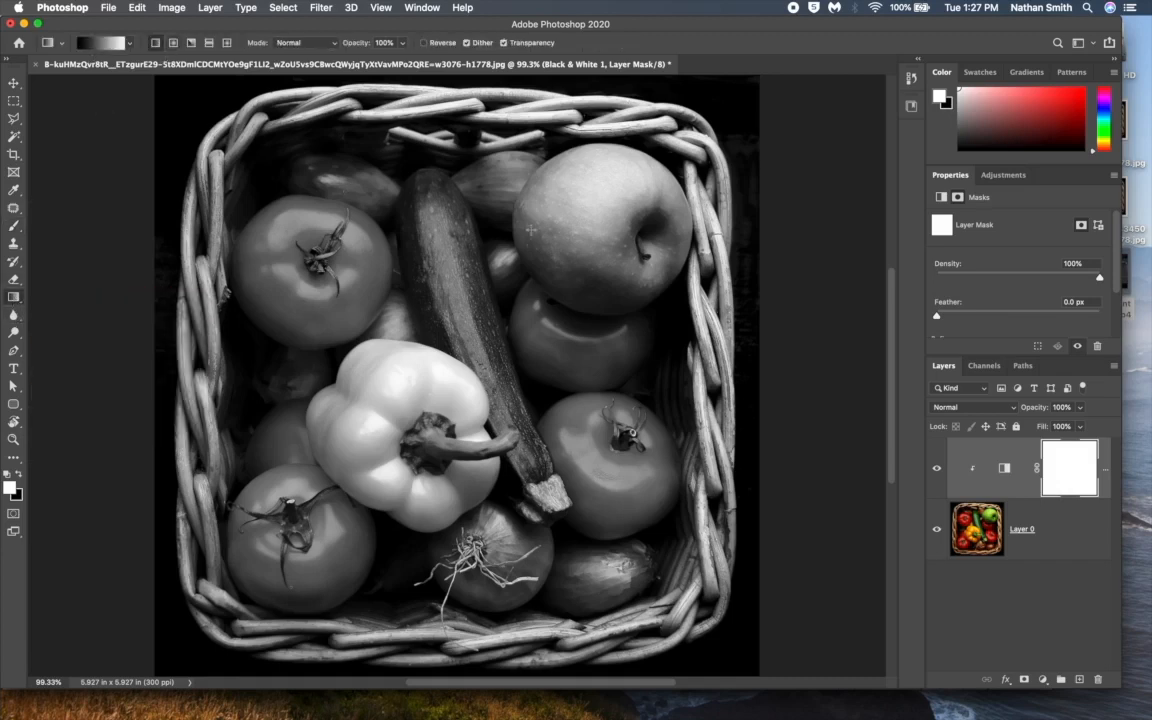
drag(463, 78, 455, 665)
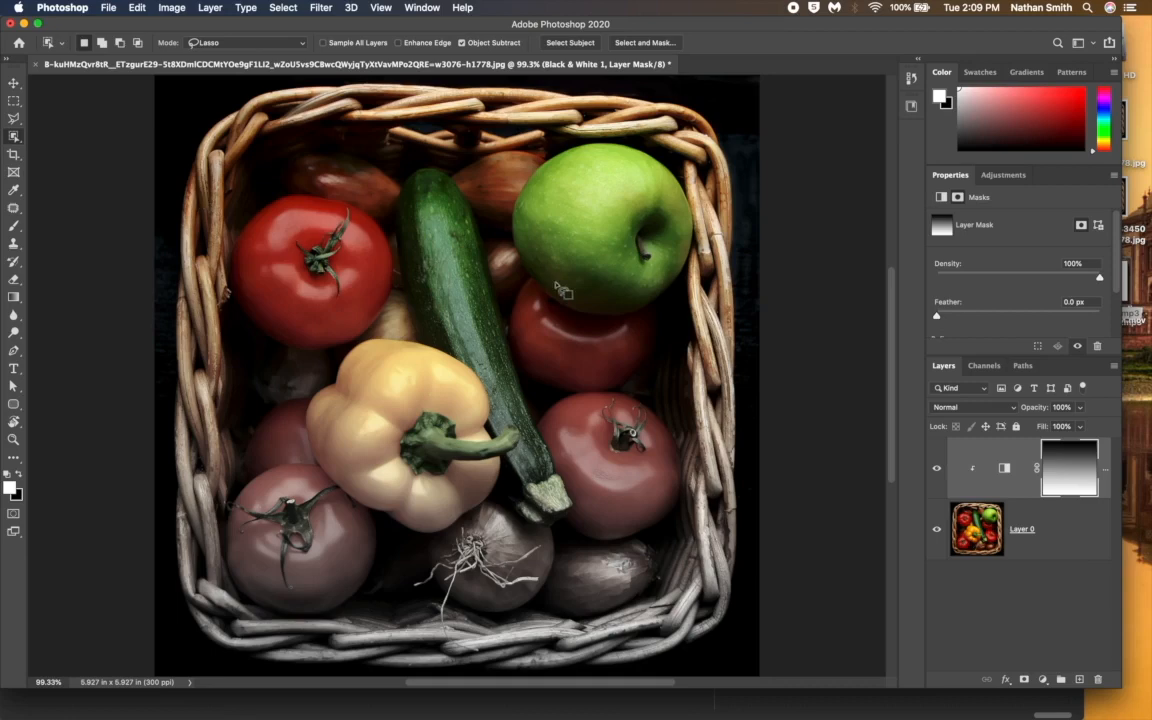
Fill the Black & White layer mask entirely with black.
click(136, 8)
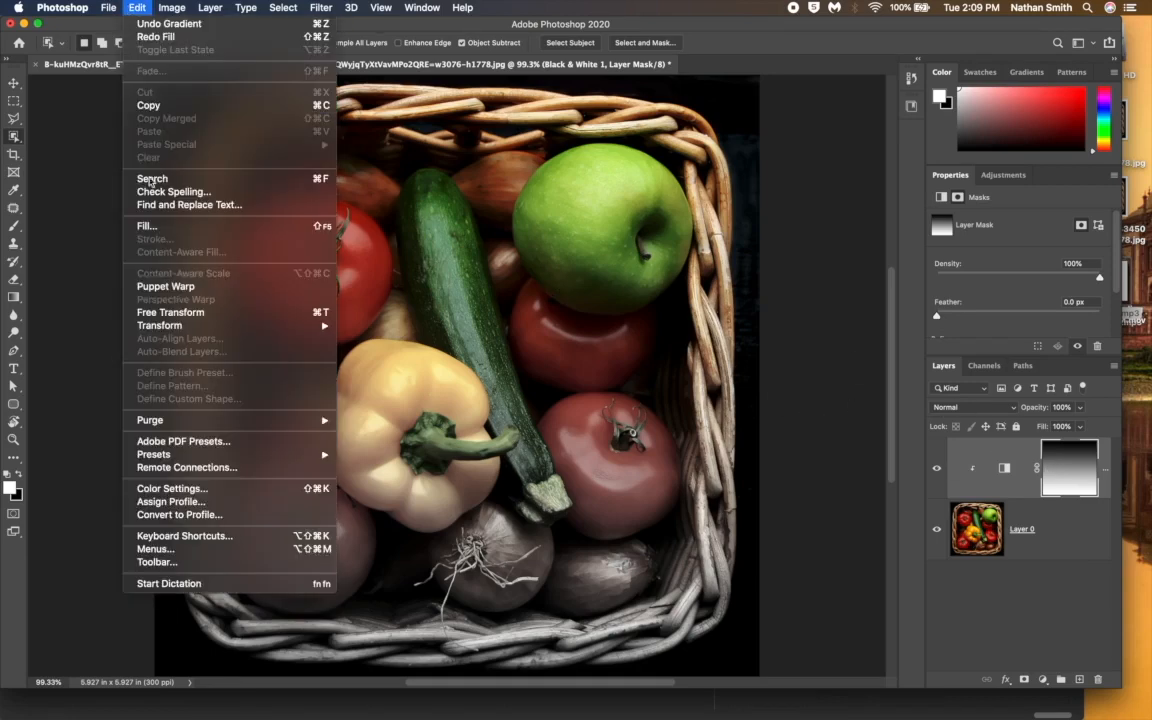
click(150, 223)
click(660, 308)
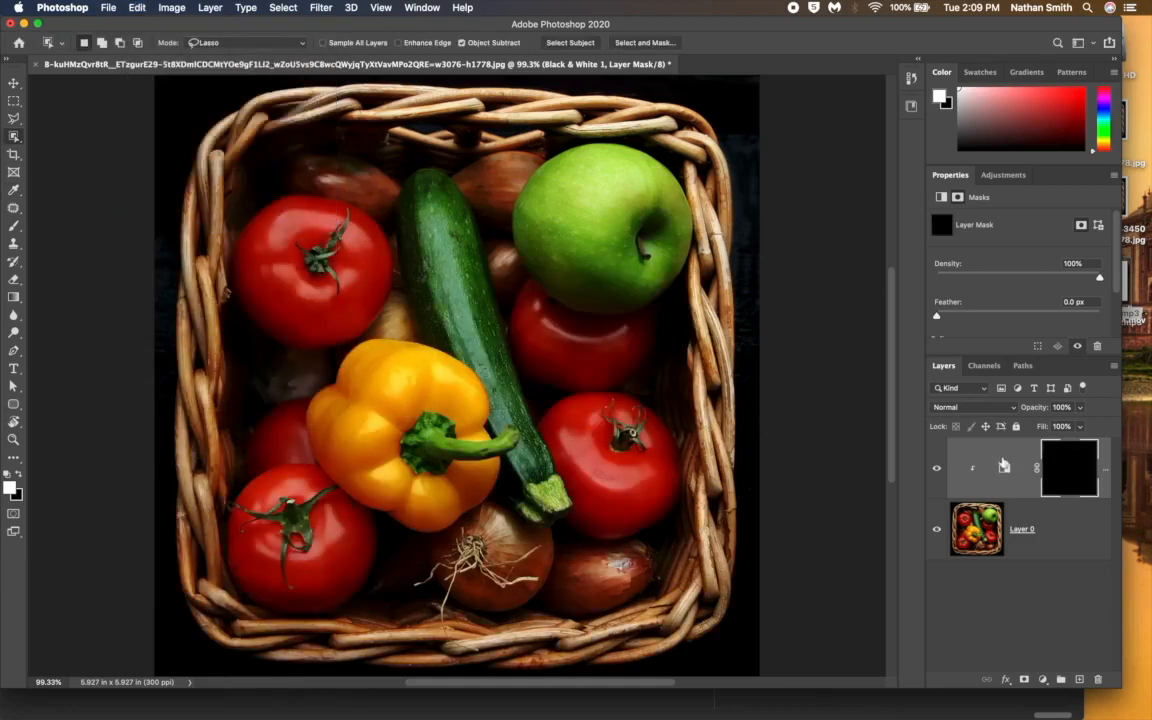
Select the yellow bell pepper by lassoing around it with the Object Selection tool.
right_click(13, 138)
click(45, 136)
mouse_move(308, 459)
mouse_down()
mouse_move(302, 388)
mouse_move(378, 327)
mouse_move(436, 335)
mouse_move(476, 361)
mouse_move(498, 383)
mouse_move(482, 425)
mouse_move(523, 415)
mouse_move(505, 489)
mouse_move(414, 543)
mouse_move(343, 509)
mouse_move(310, 462)
mouse_up()
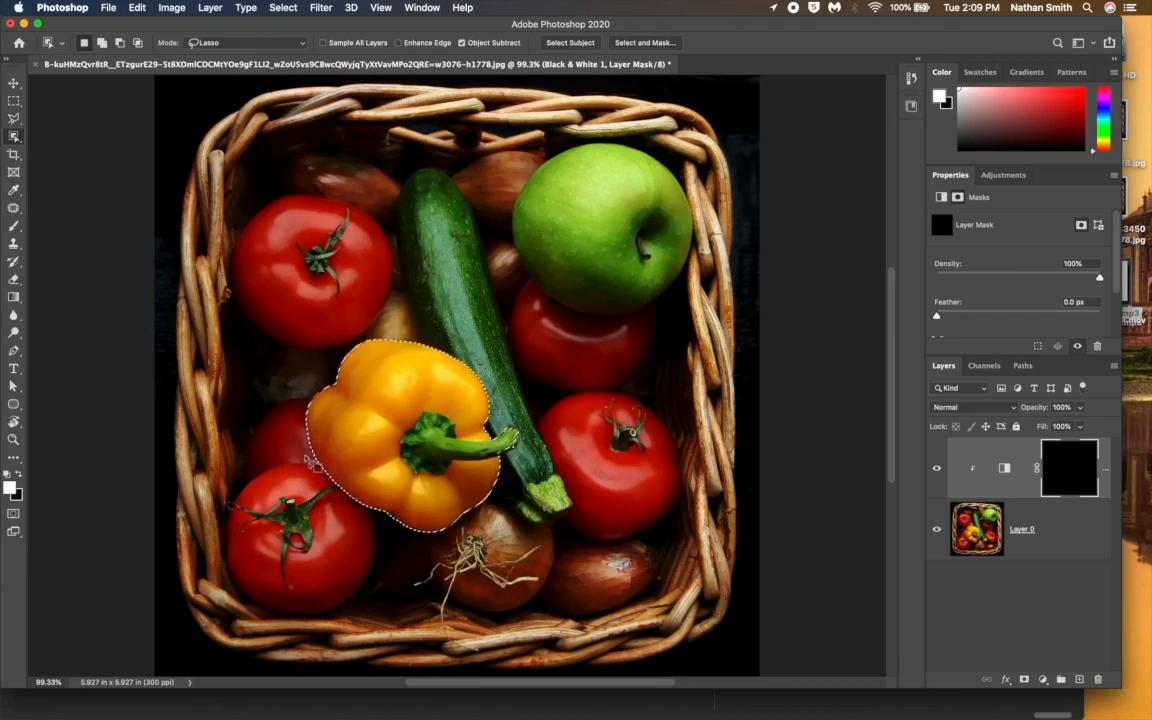
Check the pepper selection's coverage in Quick Mask mode and return to the normal selection view.
key(q)
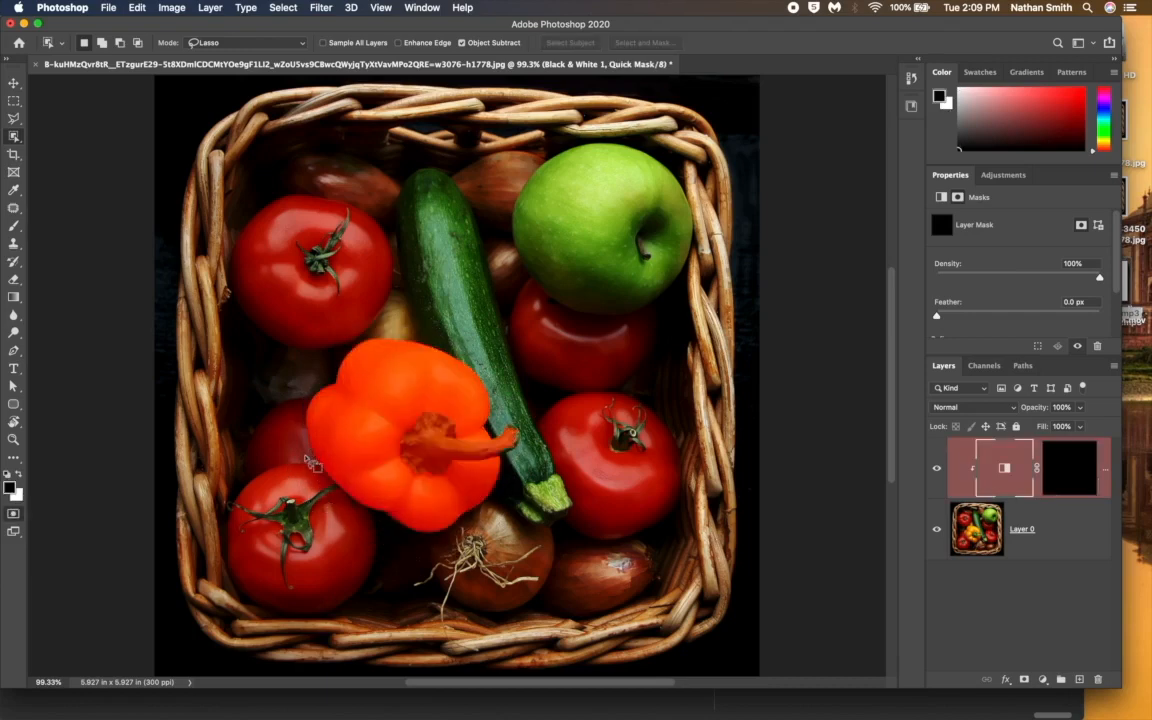
key(q)
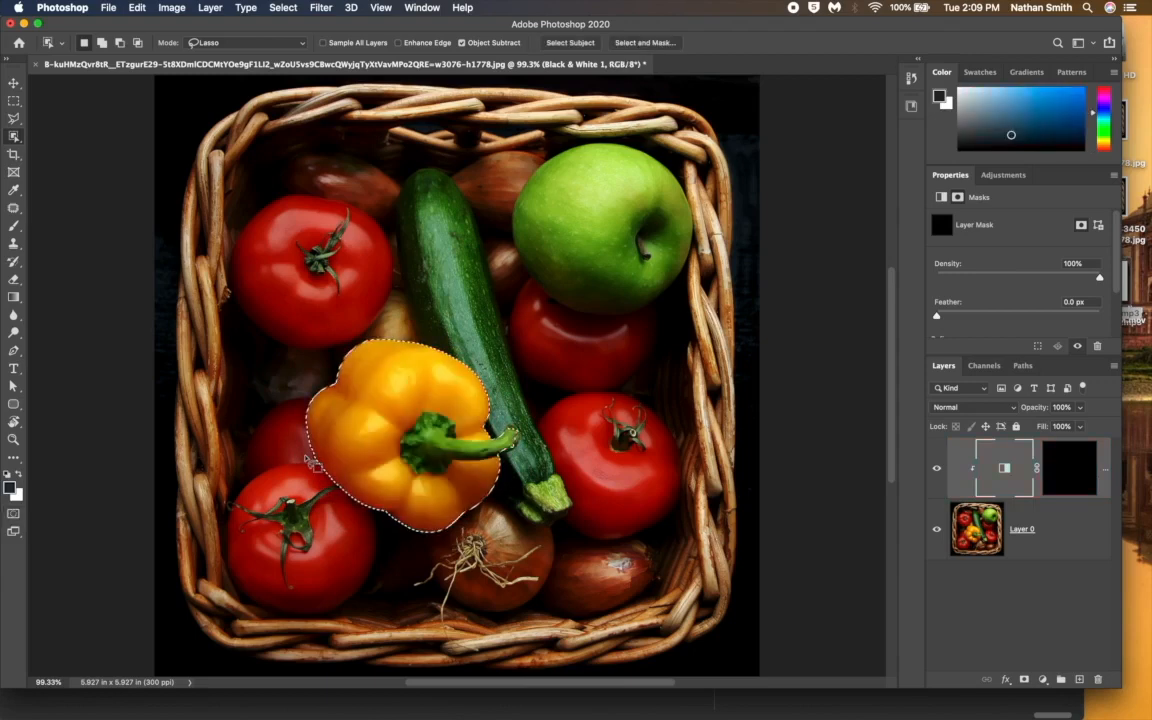
key(q)
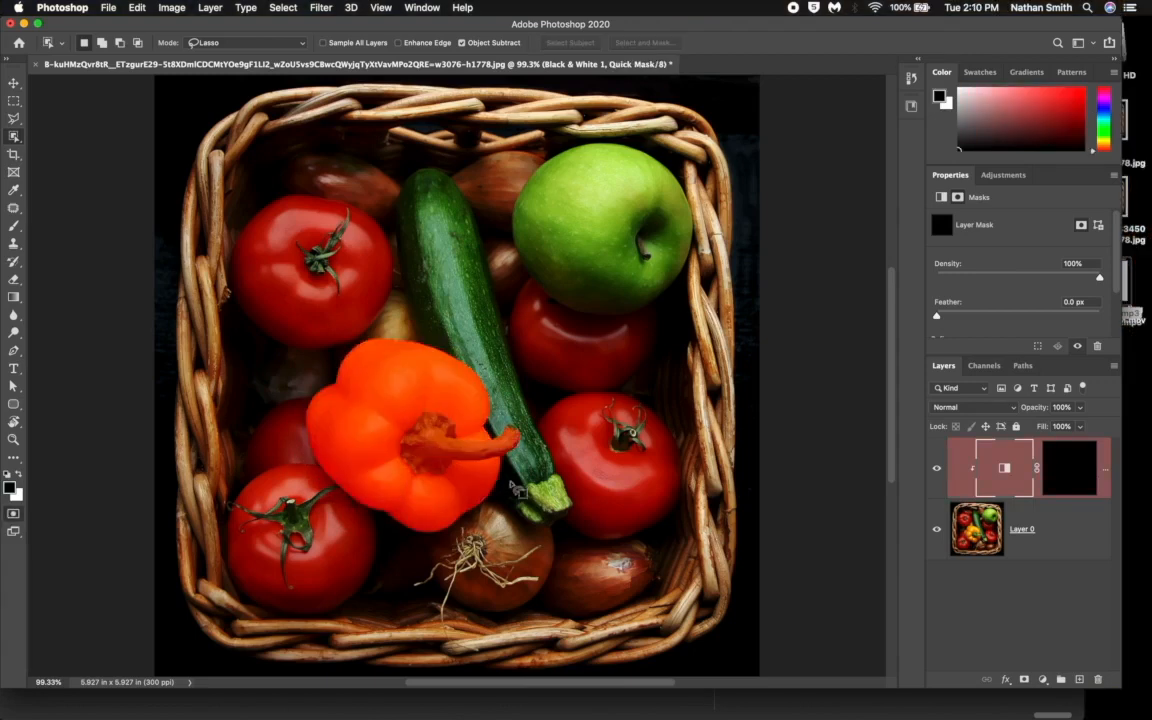
key(q)
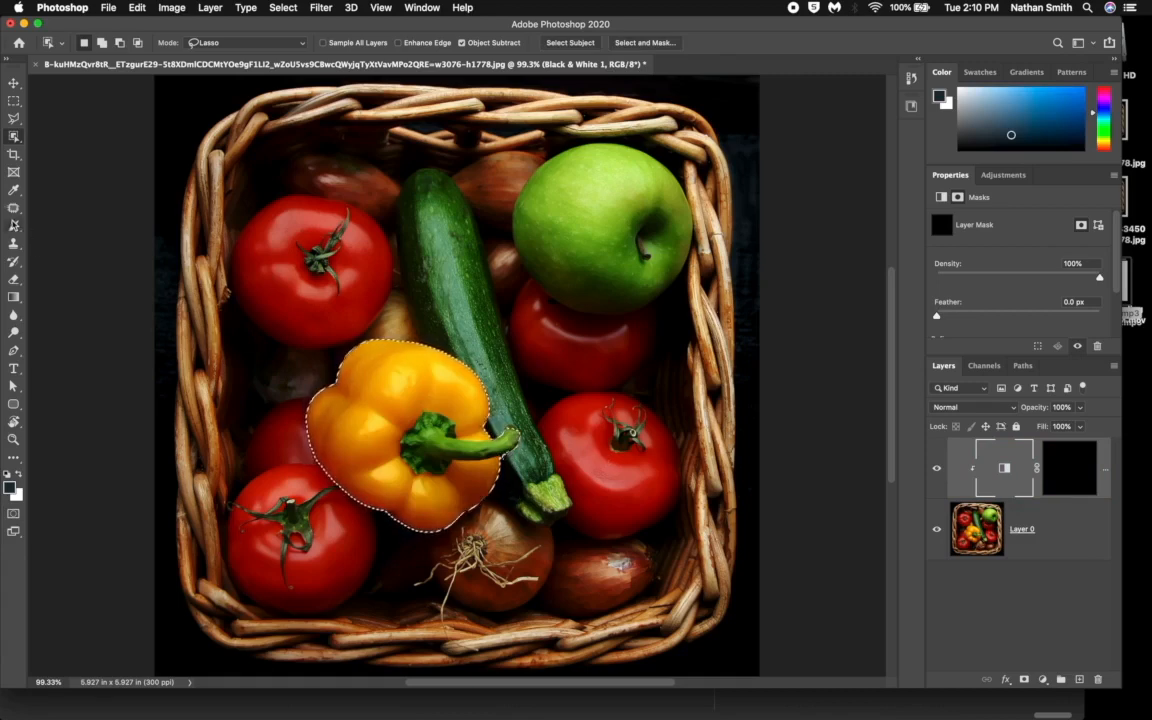
Paint white with the Brush inside the pepper selection on the Black & White layer mask, and deselect.
key(b)
click(20, 475)
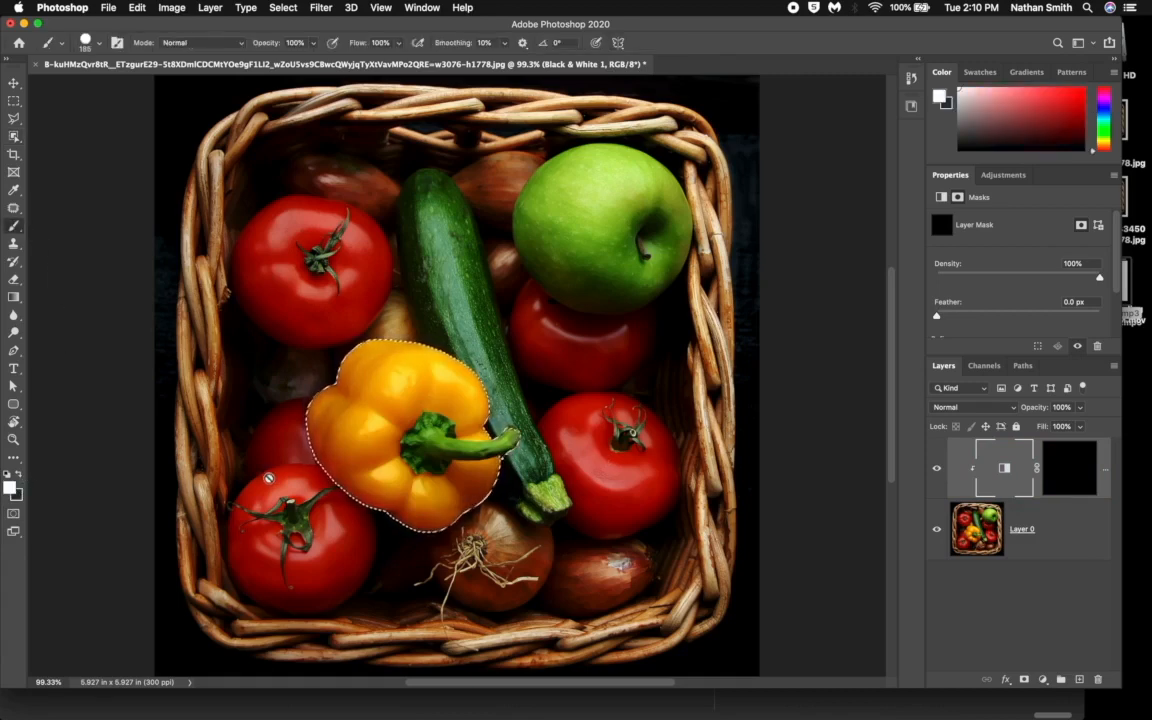
click(1044, 467)
mouse_move(340, 380)
mouse_down()
mouse_move(420, 395)
mouse_move(370, 470)
mouse_move(470, 380)
mouse_up()
key(super+d)
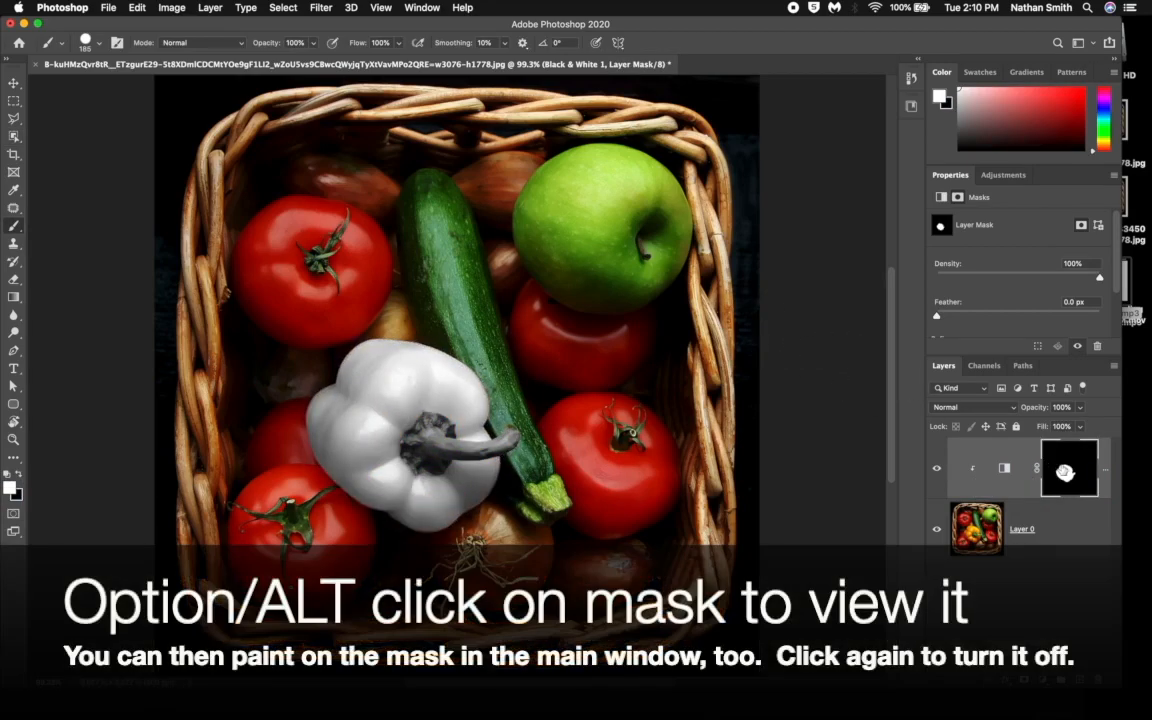
View the layer mask by itself in the main window, then temporarily disable and re-enable it.
alt+click(1064, 472)
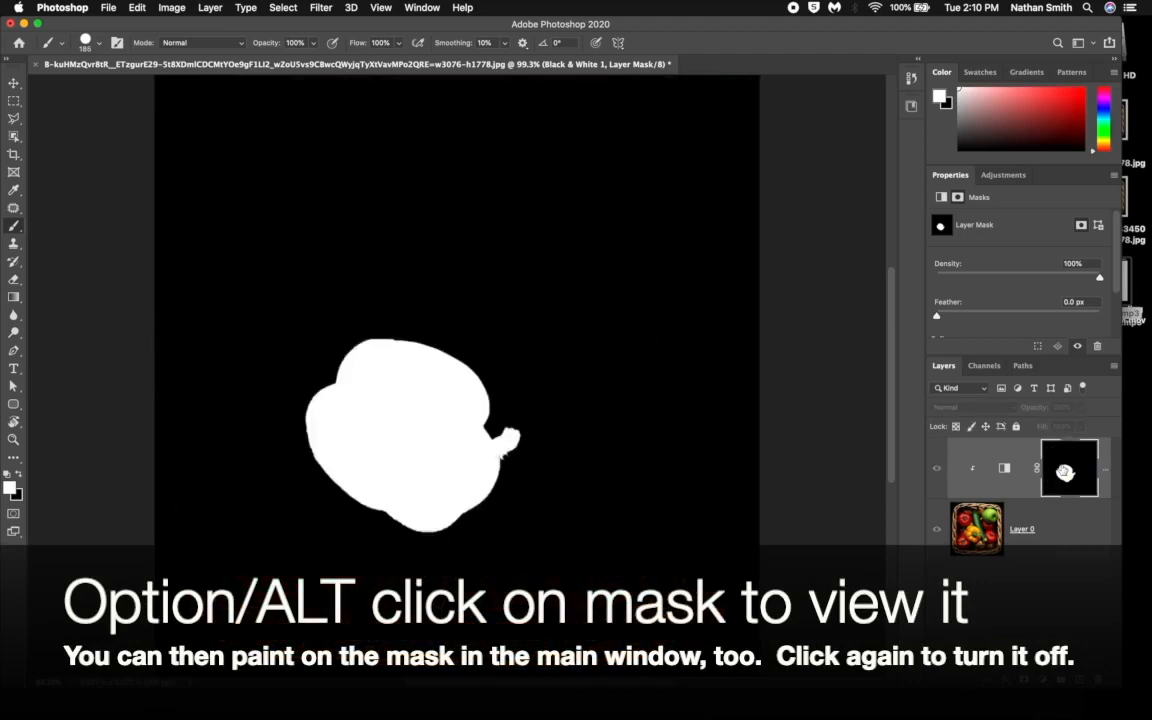
alt+click(1064, 472)
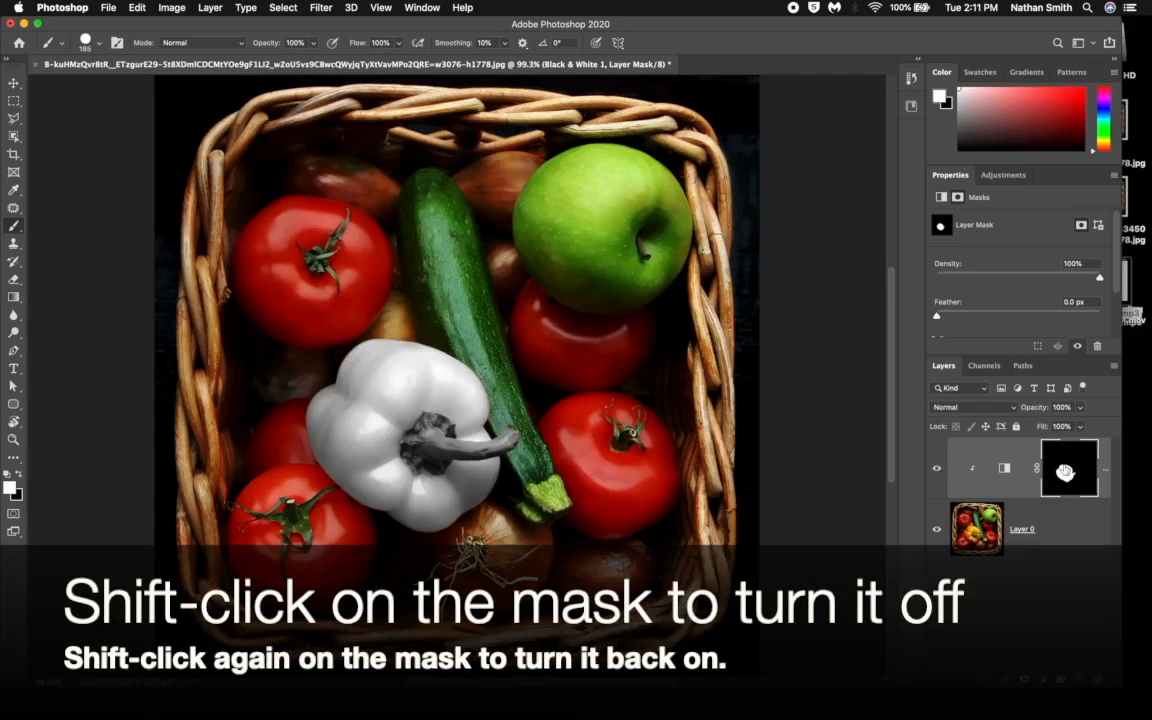
shift+click(1064, 472)
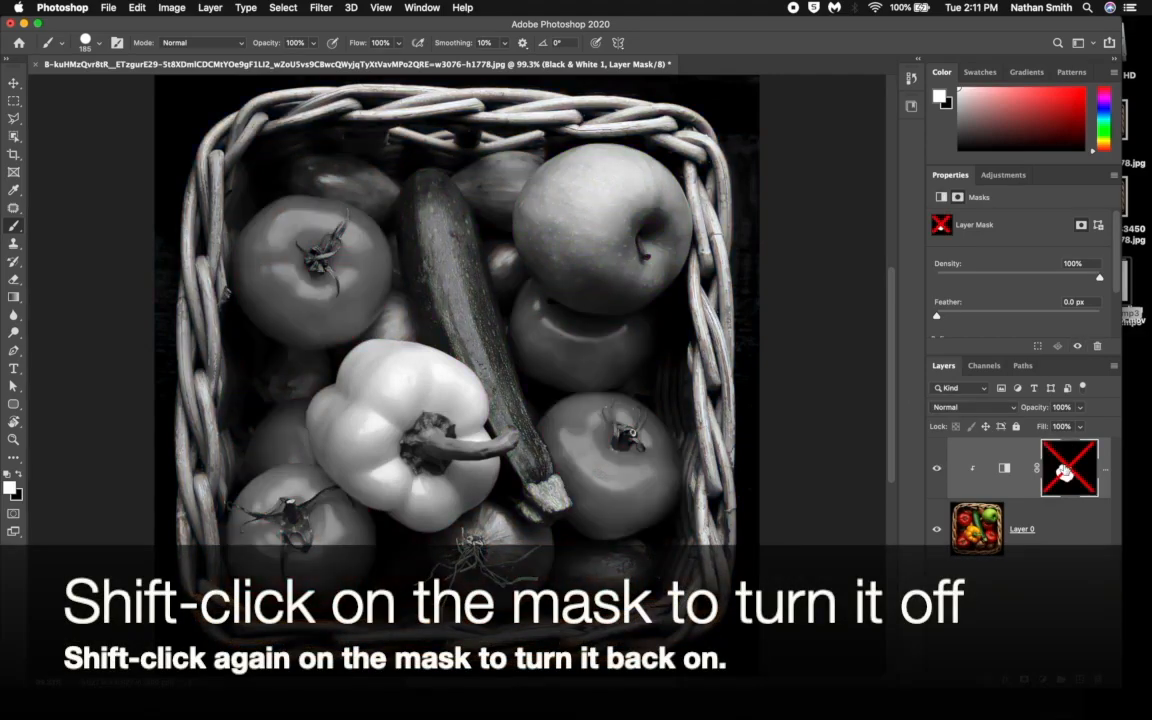
shift+click(1064, 472)
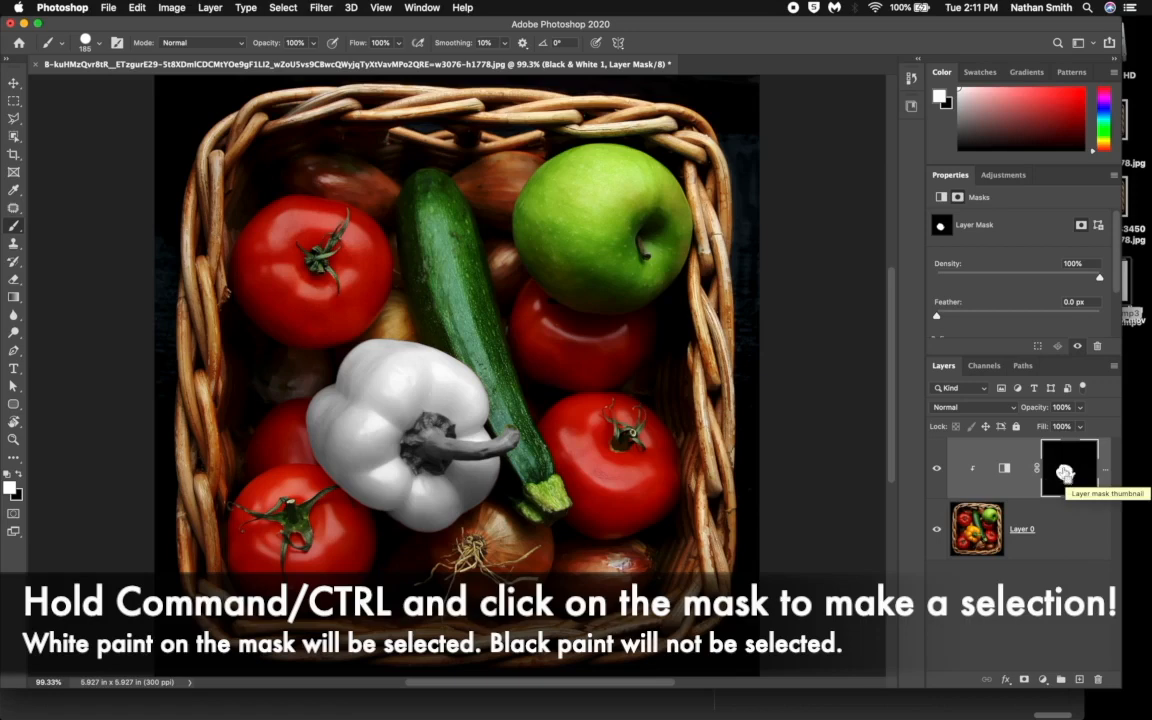
Load the white area of the Black & White layer mask as a selection.
super+click(1065, 473)
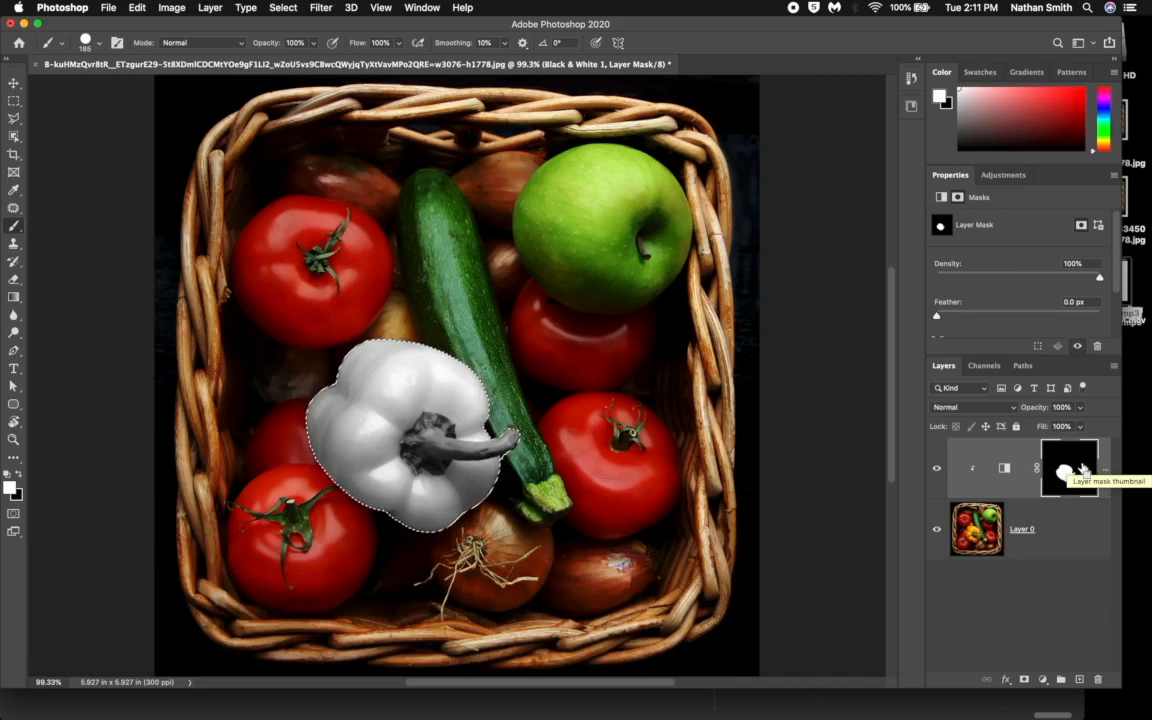
super+click(1066, 474)
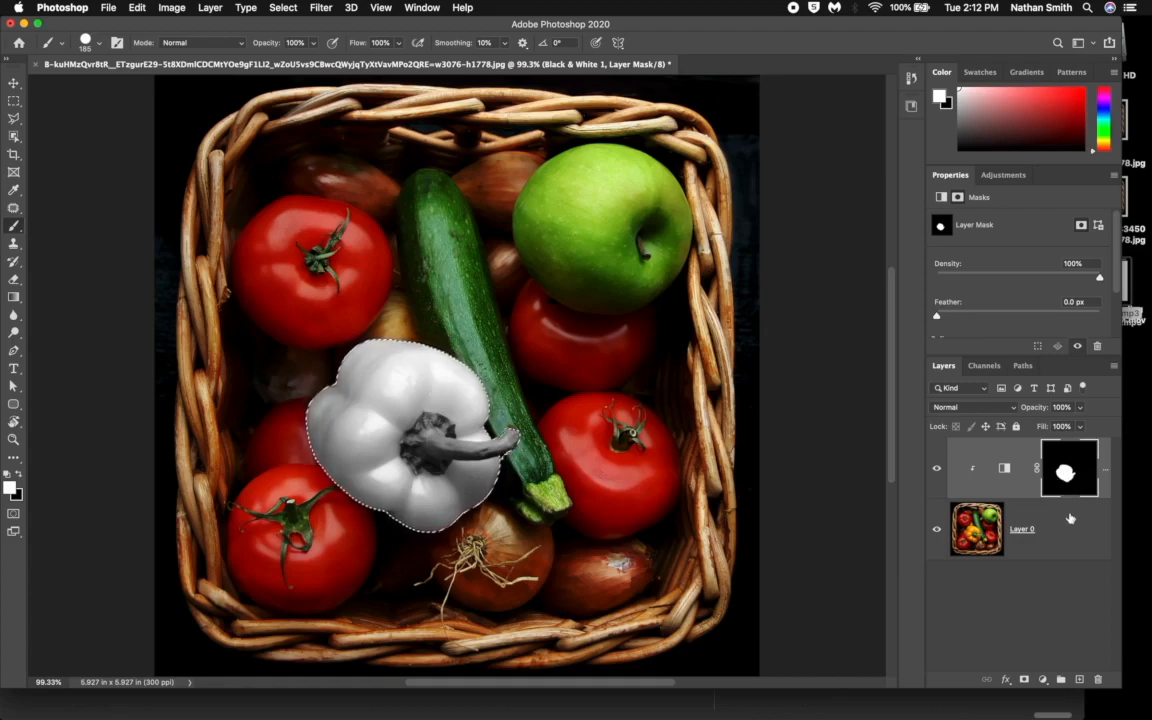
Toggle the Black & White adjustment layer's visibility to compare the pepper, and load its mask as a selection again.
click(937, 468)
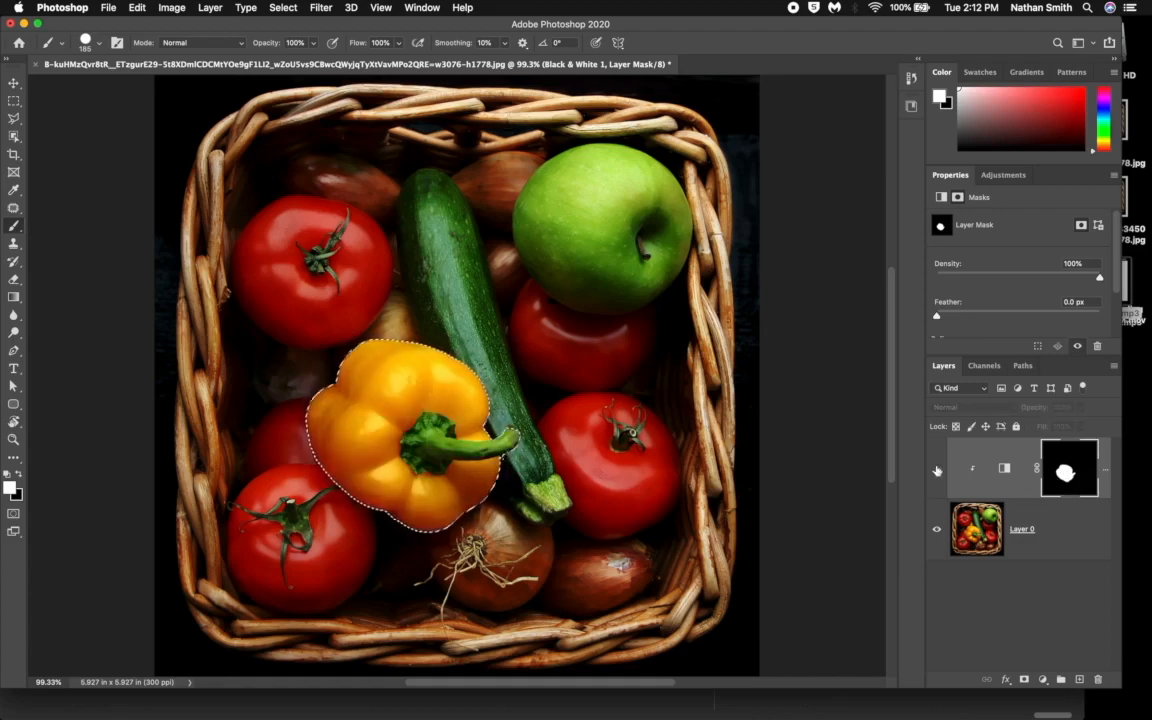
click(937, 470)
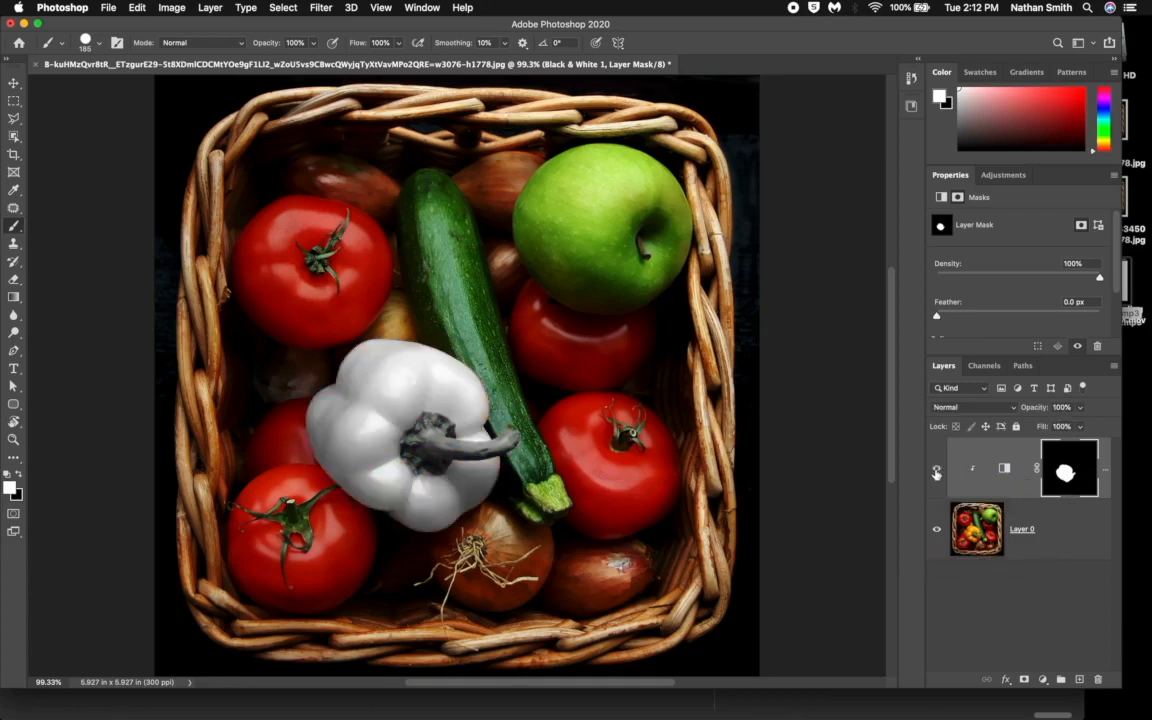
click(937, 470)
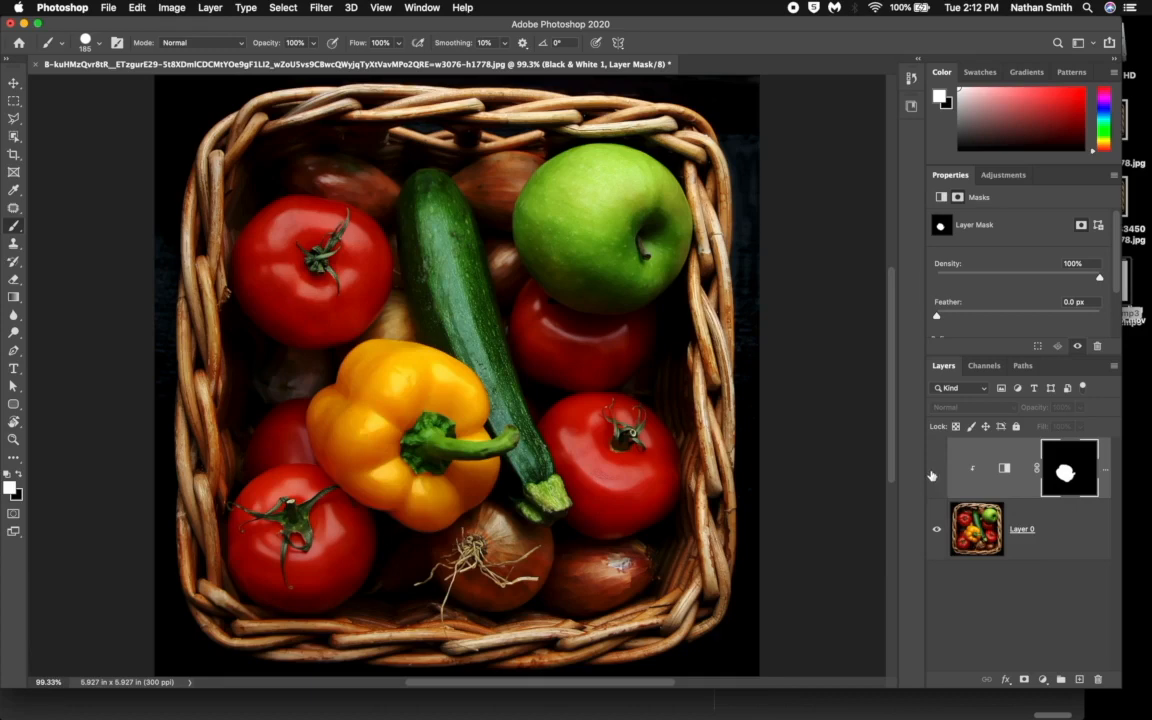
click(937, 470)
click(937, 469)
super+click(1065, 472)
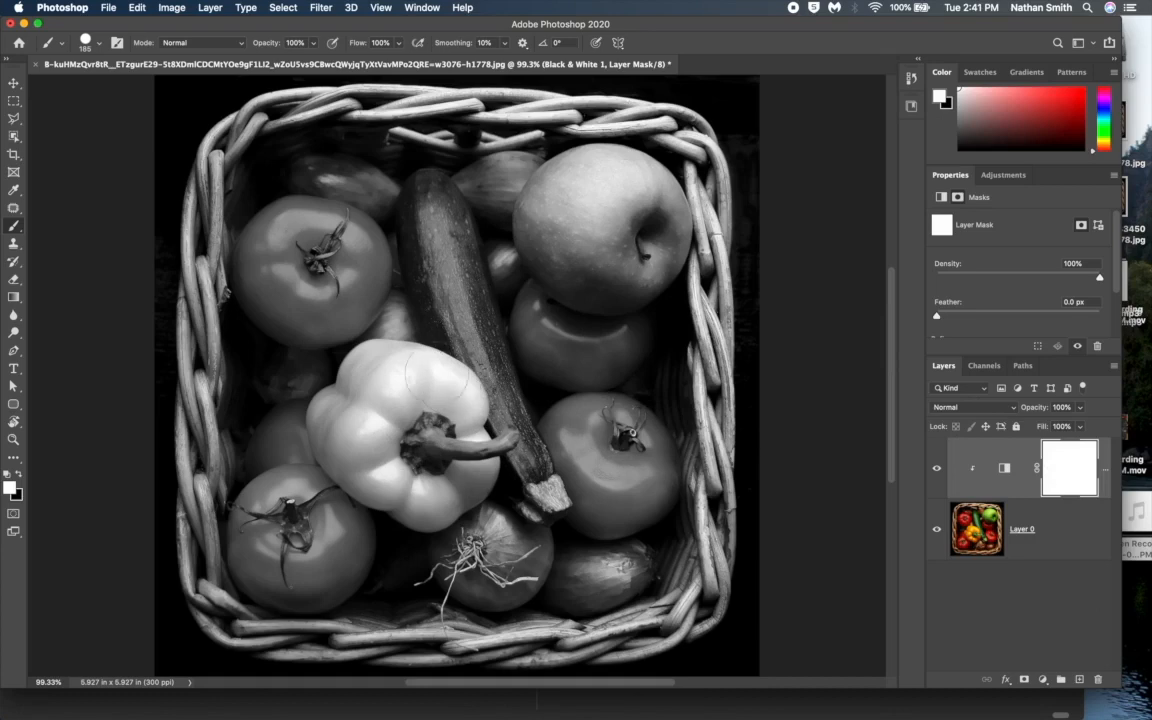
Select the apple by lassoing around it with the Object Selection tool.
click(15, 139)
click(60, 135)
mouse_move(585, 140)
mouse_down()
mouse_move(530, 145)
mouse_move(509, 249)
mouse_move(643, 316)
mouse_move(703, 228)
mouse_move(560, 118)
mouse_move(520, 125)
mouse_up()
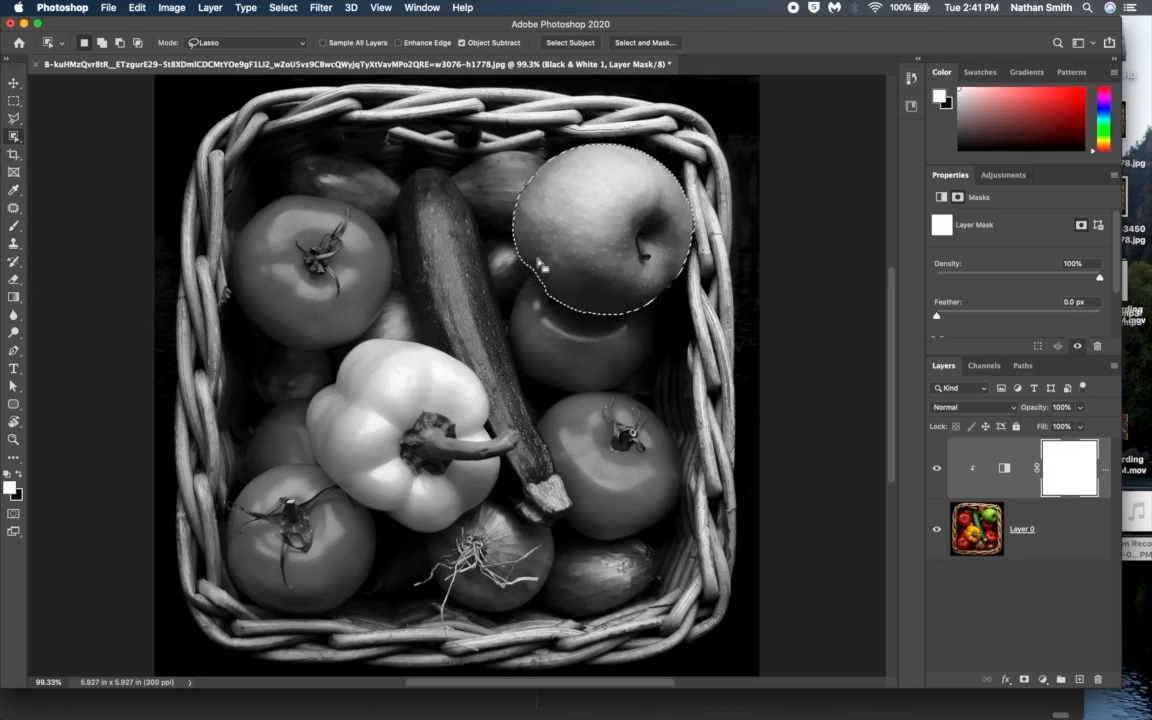
In Quick Mask mode, paint black with a brush sized 41 to fill the gap along the apple's lower-left edge.
key(q)
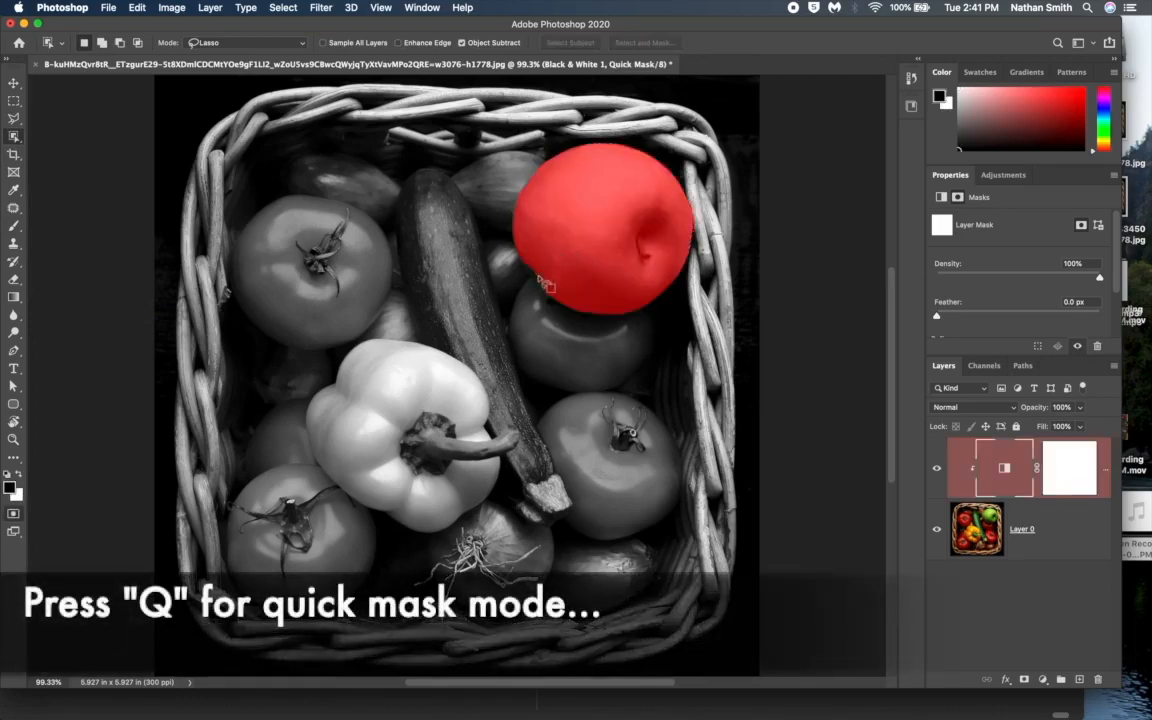
key(super+equal)
key(super+equal)
key(super+equal)
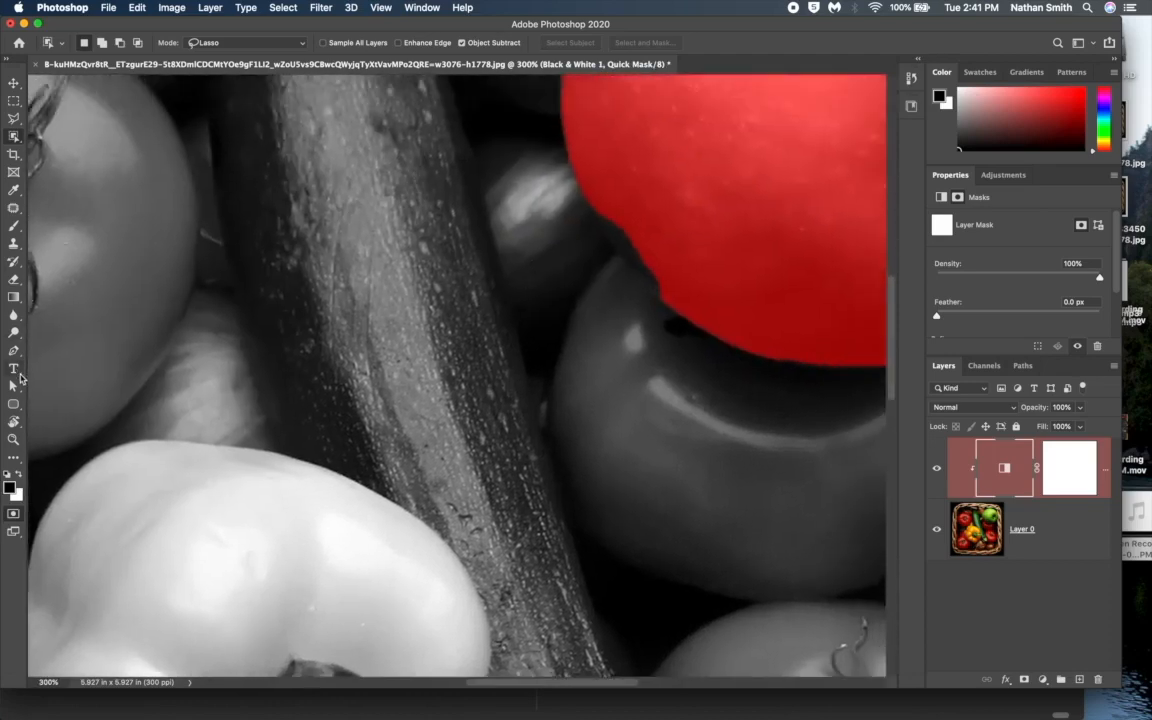
click(13, 226)
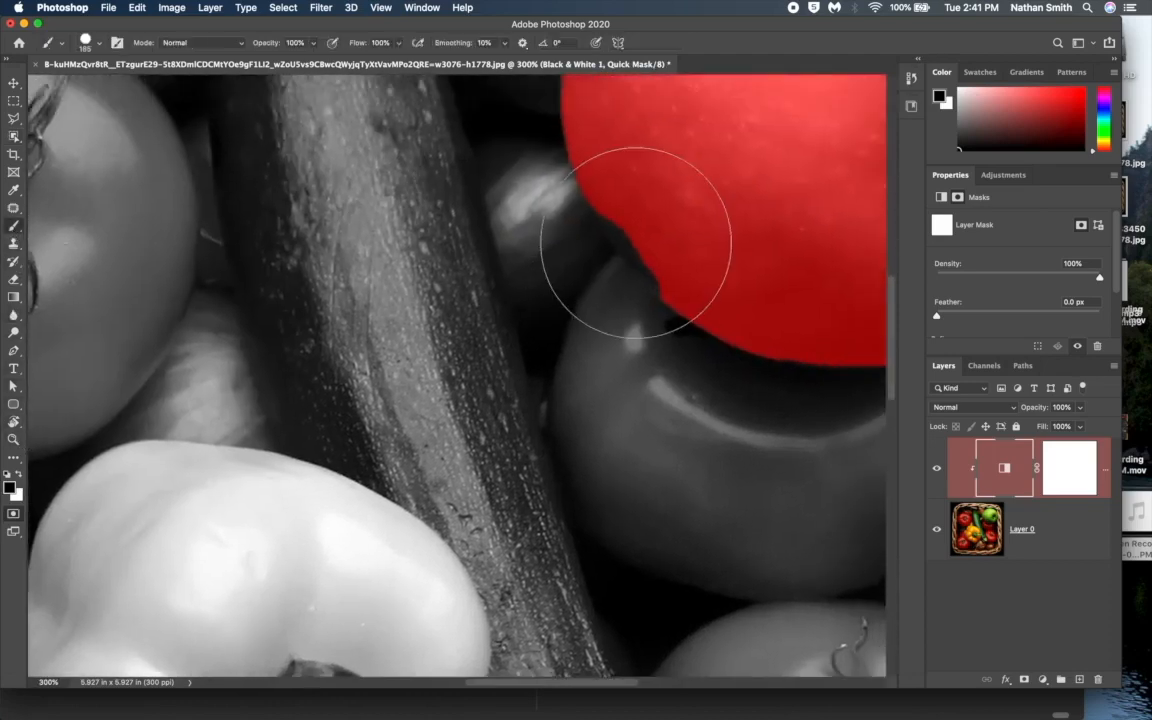
drag(700, 205, 609, 193)
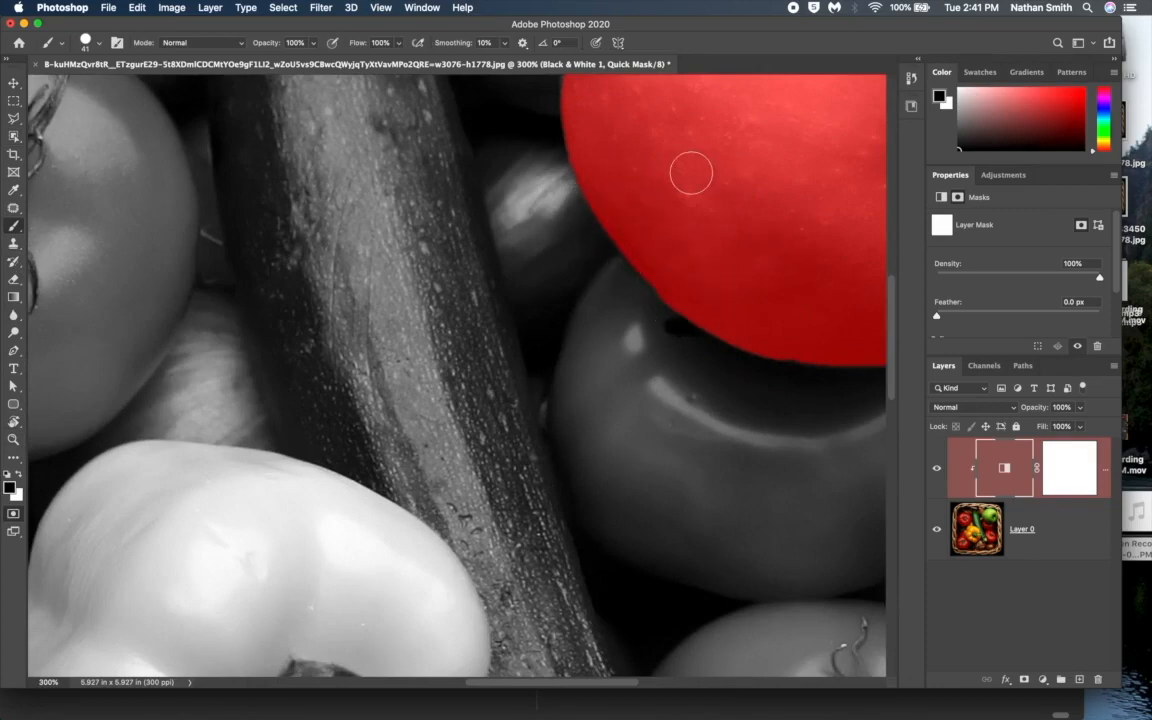
key(super+0)
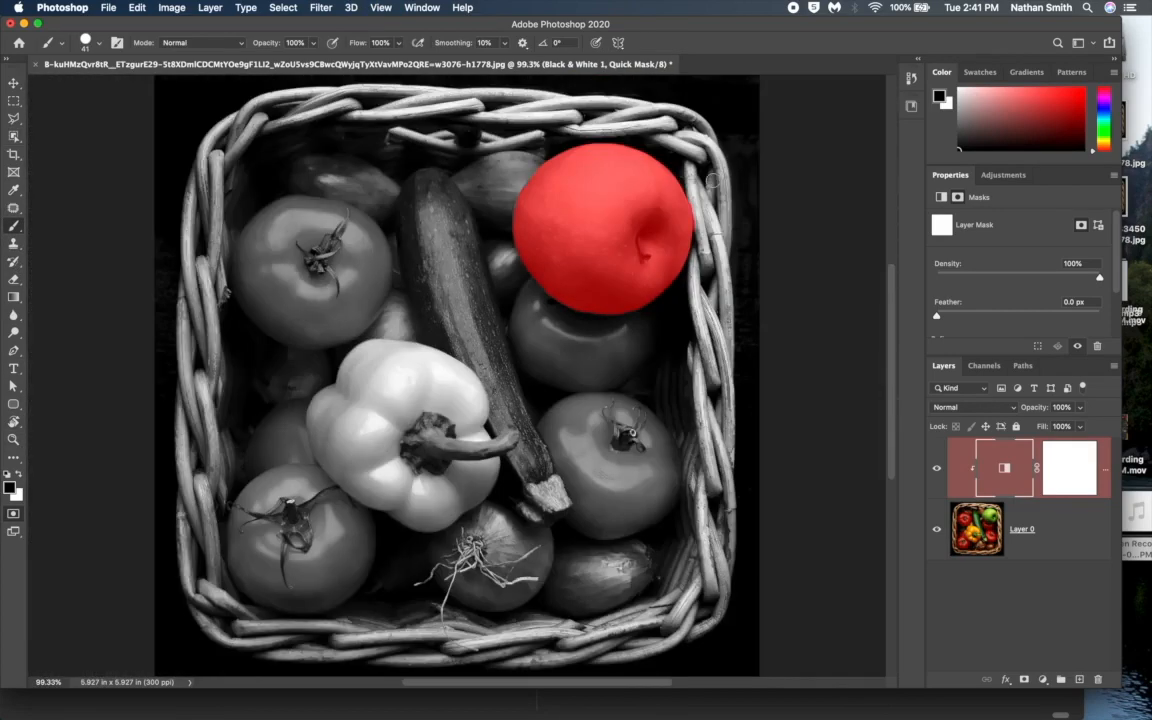
Exit Quick Mask and paint black over the selected apple on the Black & White layer mask with a size 600 brush, then deselect.
key(q)
key(x)
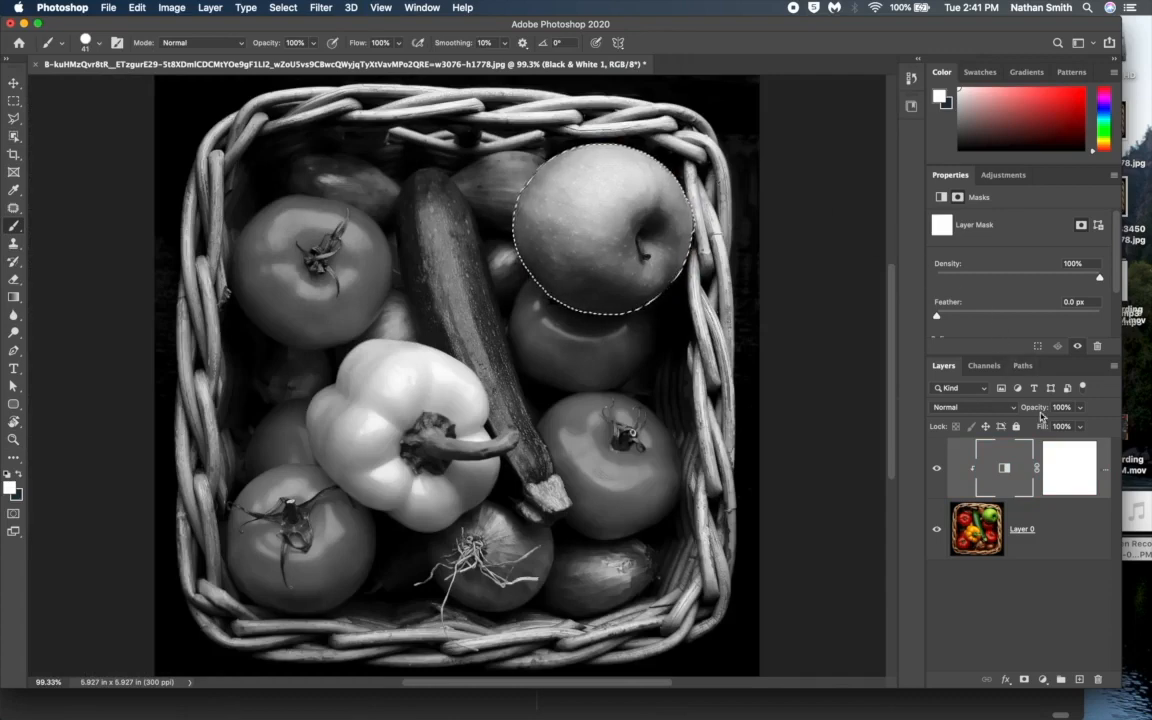
click(1064, 465)
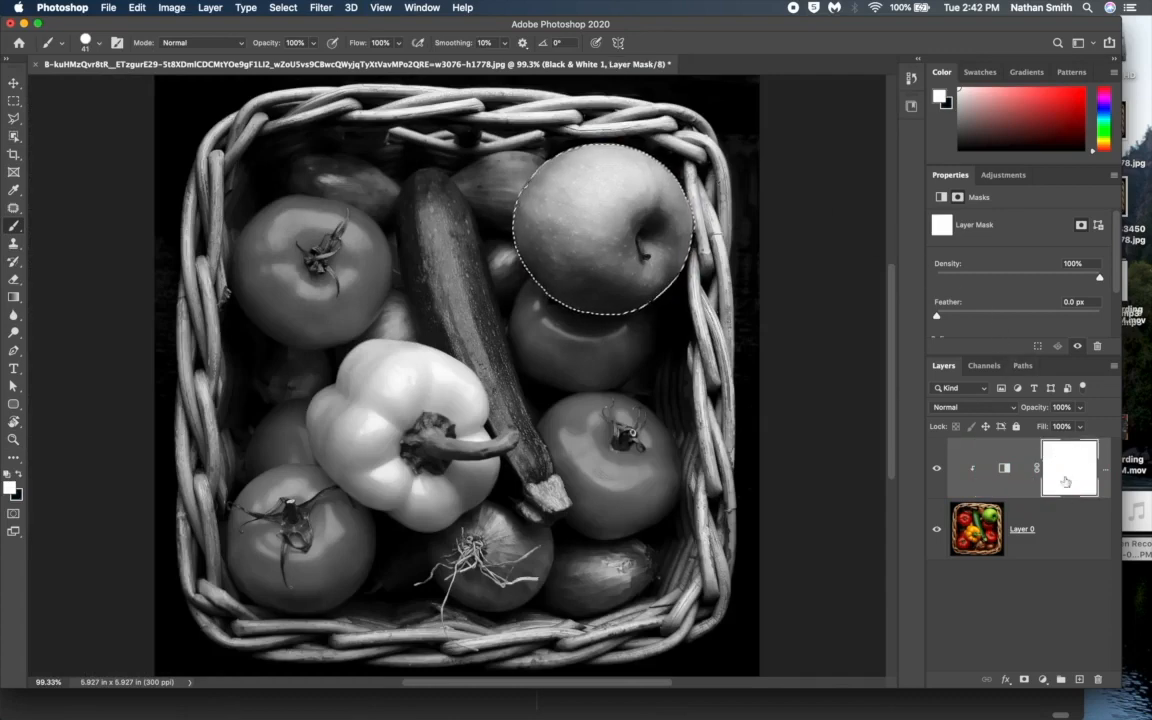
click(21, 478)
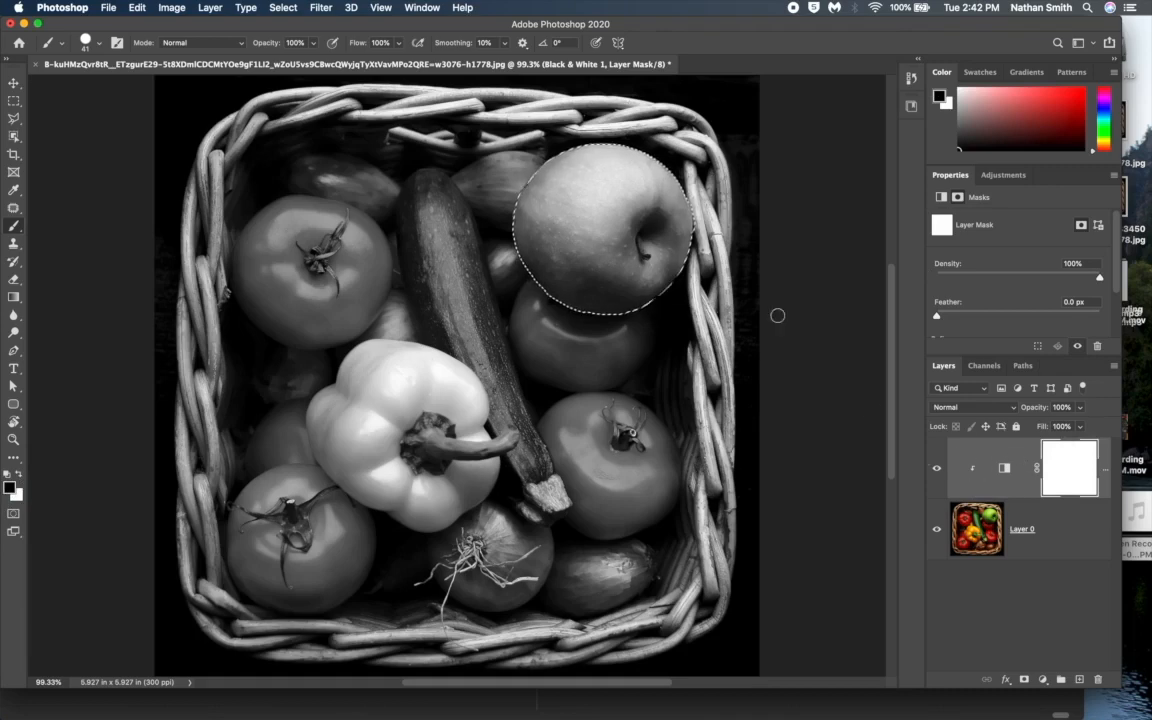
click(604, 226)
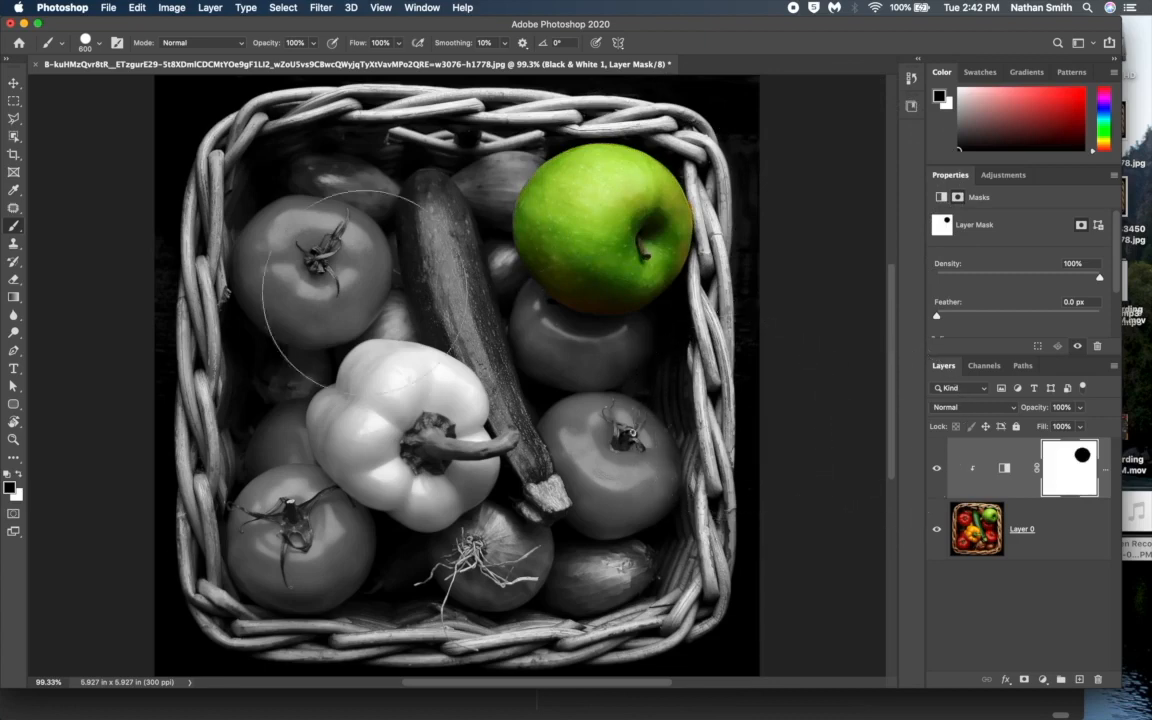
Select the basket's lower-left tomato by lassoing around it with the Object Selection tool.
click(14, 136)
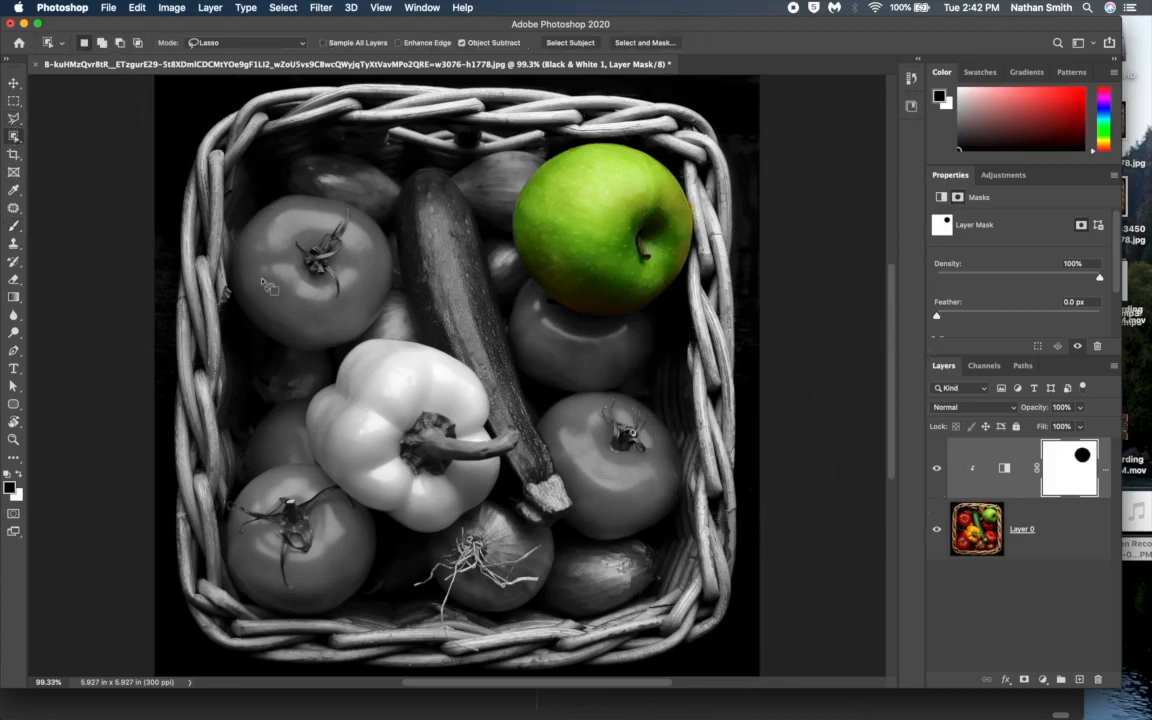
scroll(384, 345, right, 3)
scroll(384, 345, down, 1)
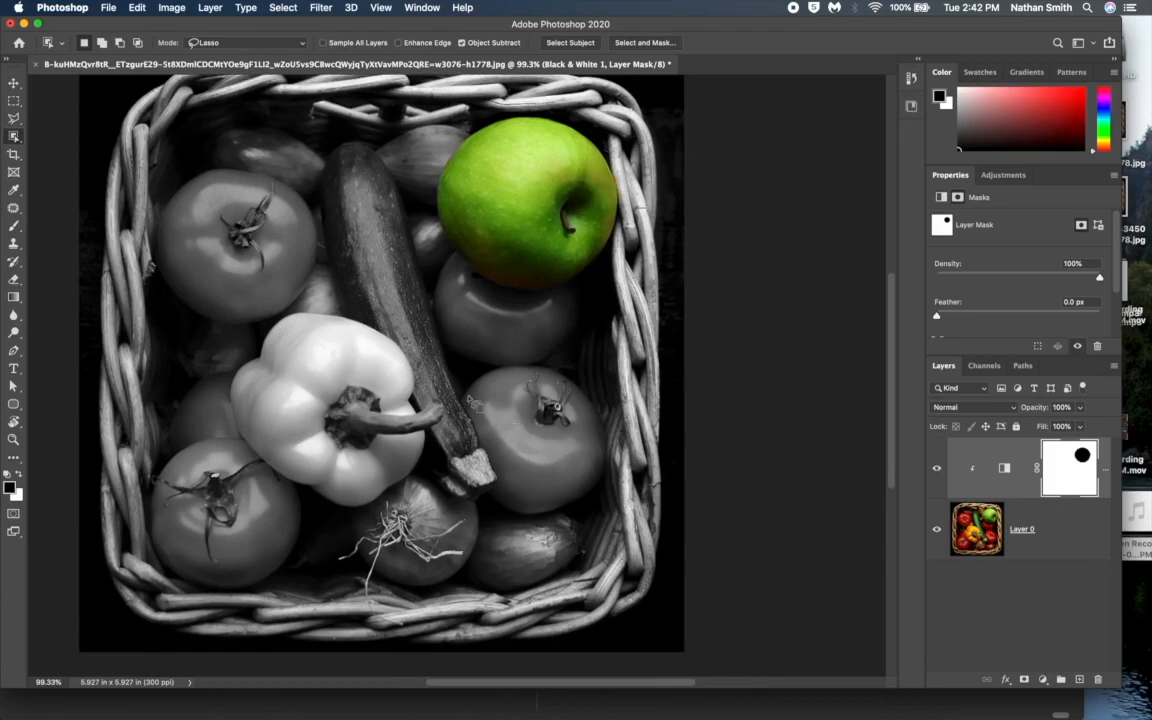
scroll(470, 403, down, 2)
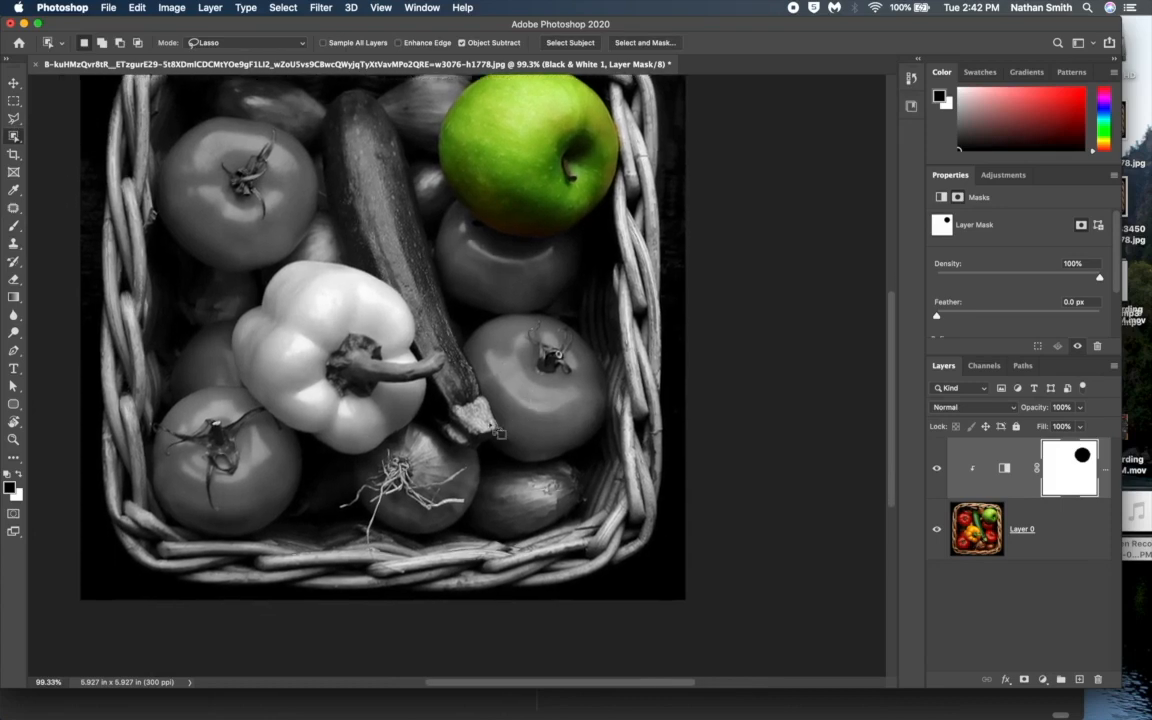
mouse_move(298, 437)
mouse_down()
mouse_move(230, 378)
mouse_move(176, 393)
mouse_move(150, 475)
mouse_move(162, 513)
mouse_move(228, 542)
mouse_move(280, 523)
mouse_move(300, 432)
mouse_up()
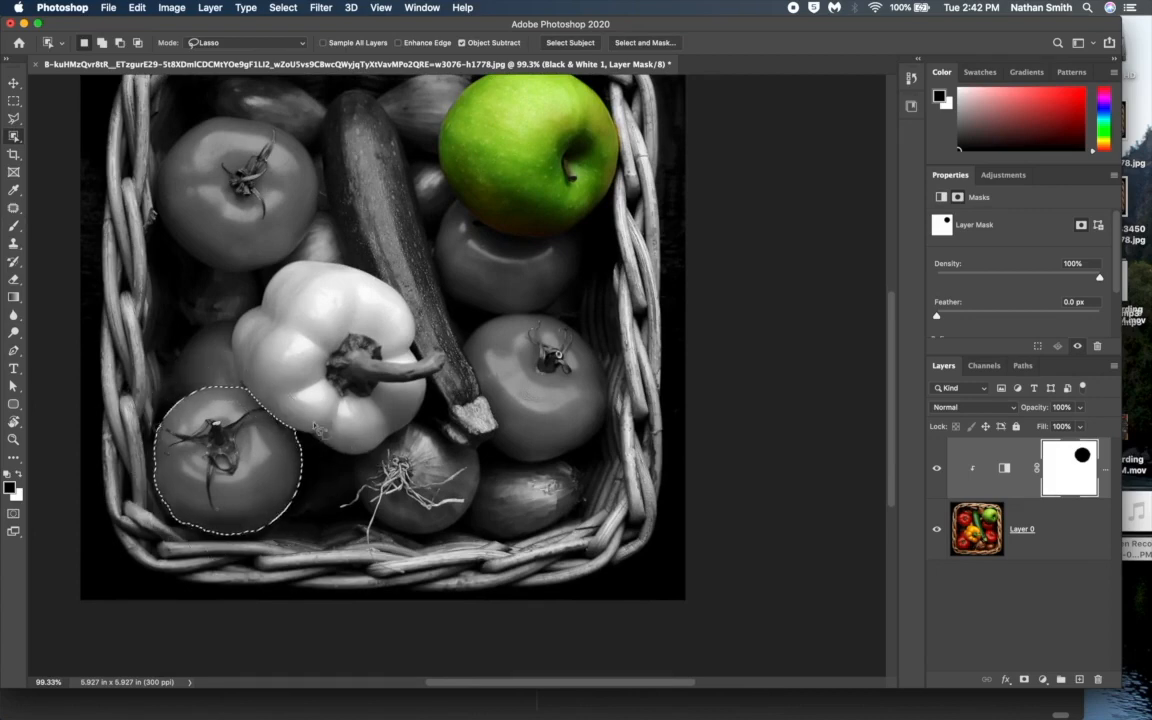
In Quick Mask mode, paint black with a size 70 brush along the tomato's rough outer edge, and convert the result back to a selection.
key(q)
key(q)
key(super+1)
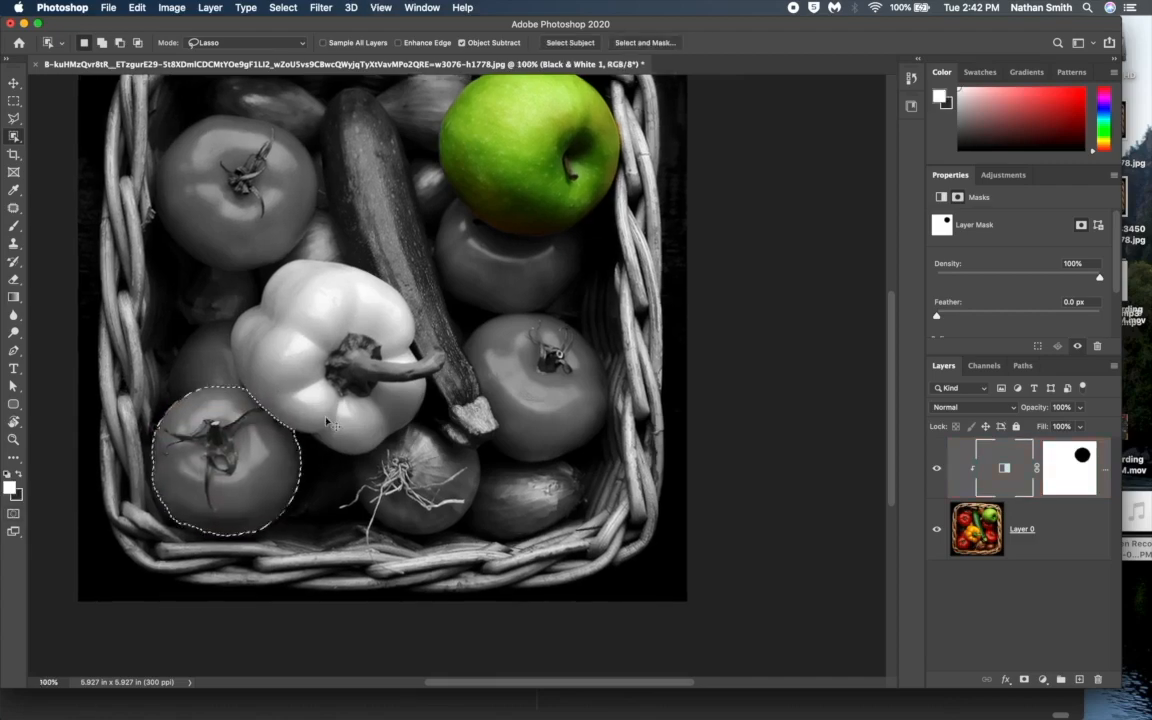
key(super+equal)
key(super+equal)
key(q)
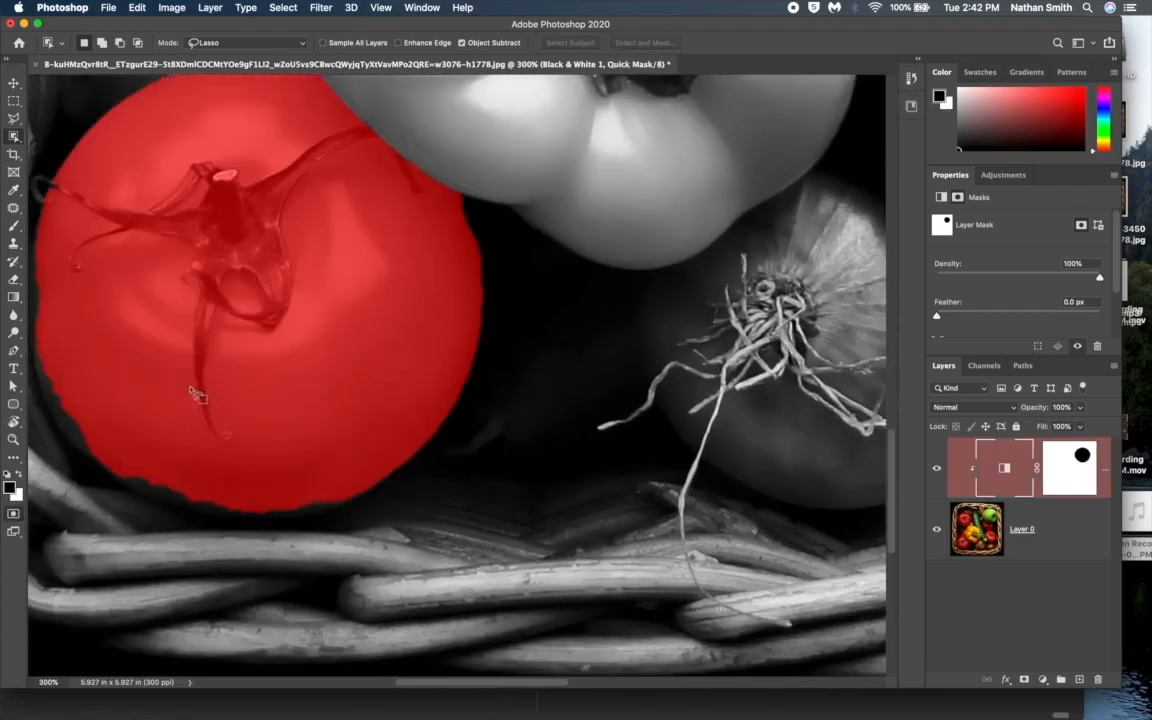
click(14, 226)
key(bracketleft)
key(bracketleft)
key(bracketleft)
key(bracketleft)
key(bracketleft)
key(bracketleft)
key(bracketleft)
key(bracketleft)
key(bracketleft)
key(bracketleft)
key(bracketleft)
key(bracketleft)
mouse_move(70, 238)
mouse_down()
mouse_move(74, 367)
mouse_move(103, 420)
mouse_move(166, 463)
mouse_move(255, 484)
mouse_move(322, 477)
mouse_move(363, 423)
mouse_move(400, 244)
mouse_move(433, 218)
mouse_up()
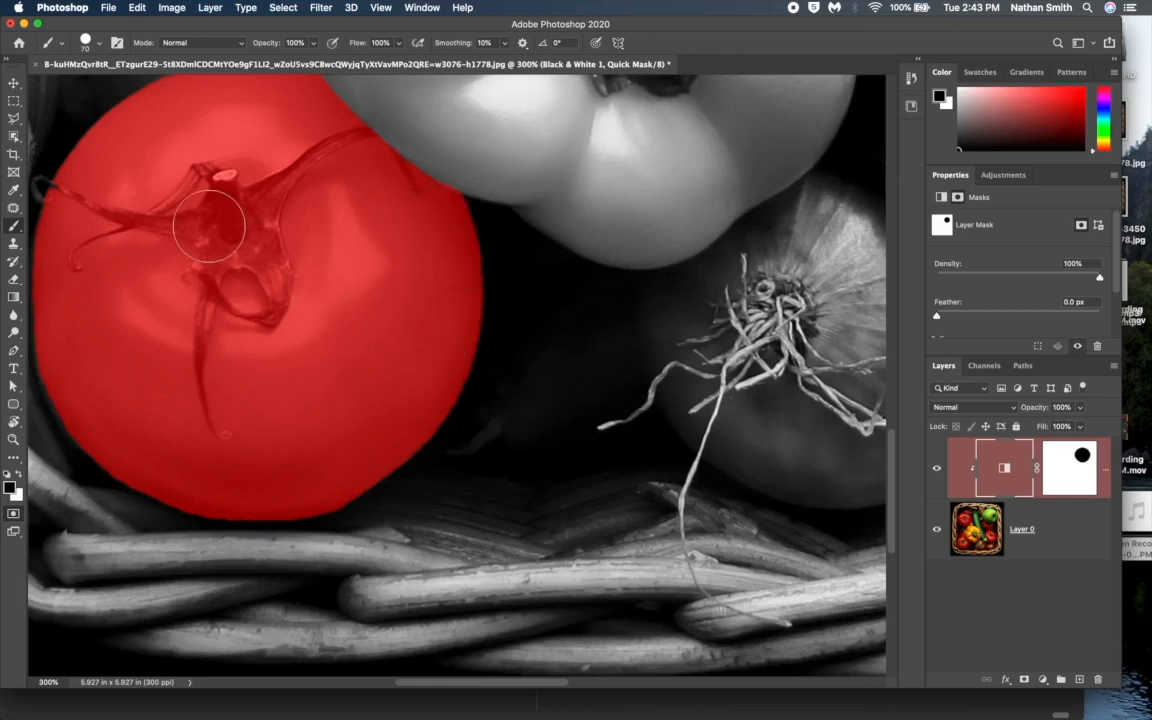
key(q)
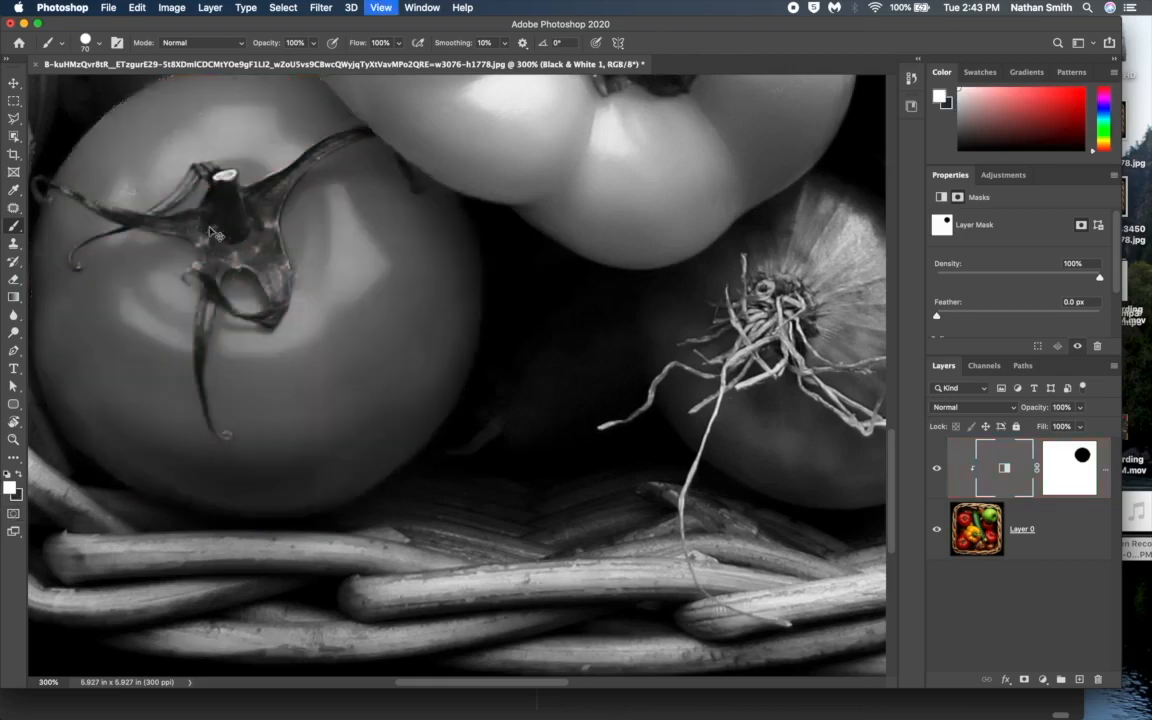
key(super+0)
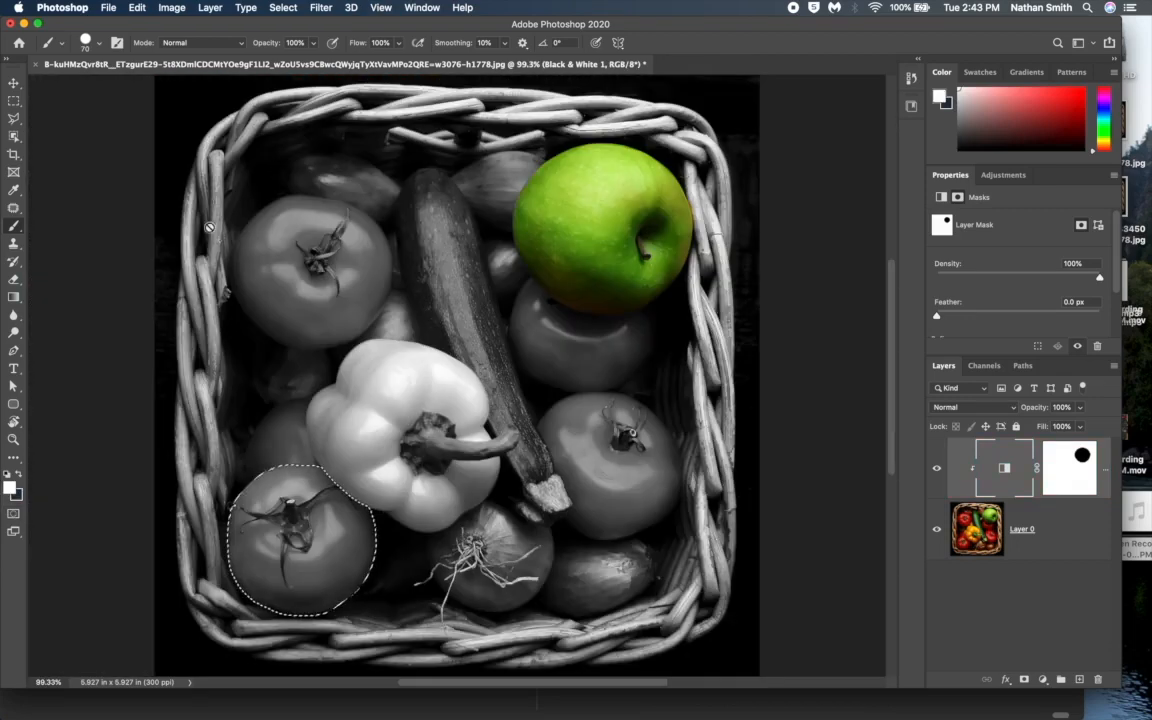
Paint black over the selected tomato on the Black & White layer mask, enlarging the brush to 200, and deselect.
click(19, 474)
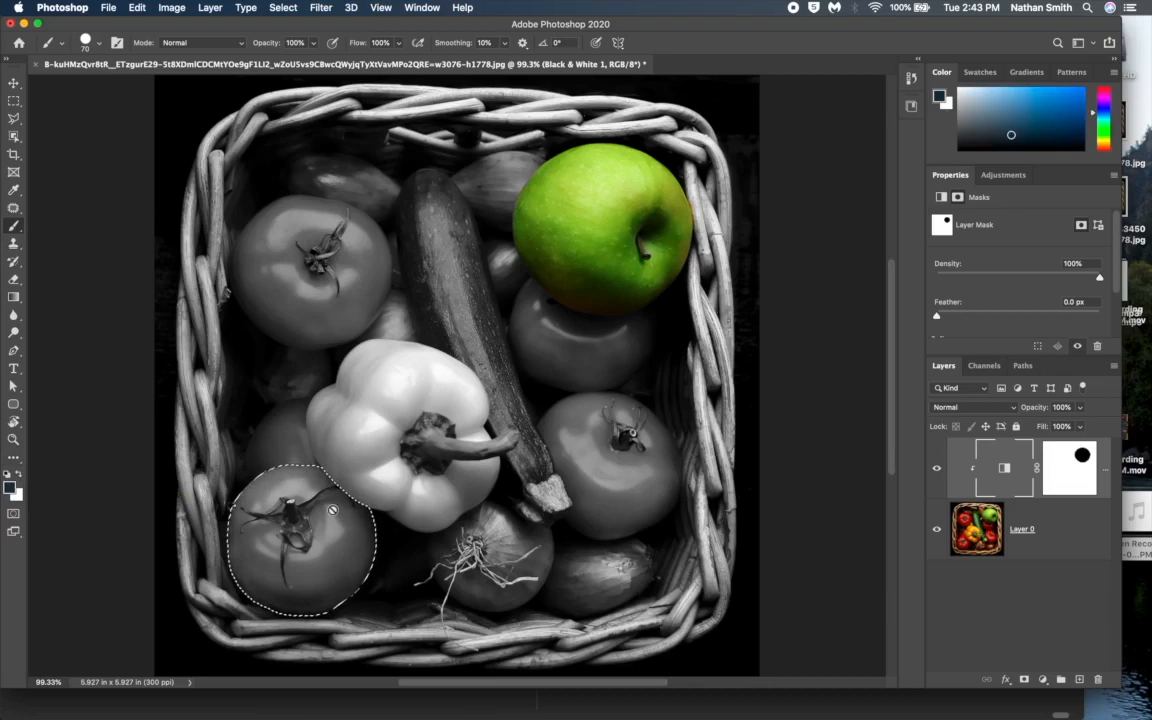
click(1056, 484)
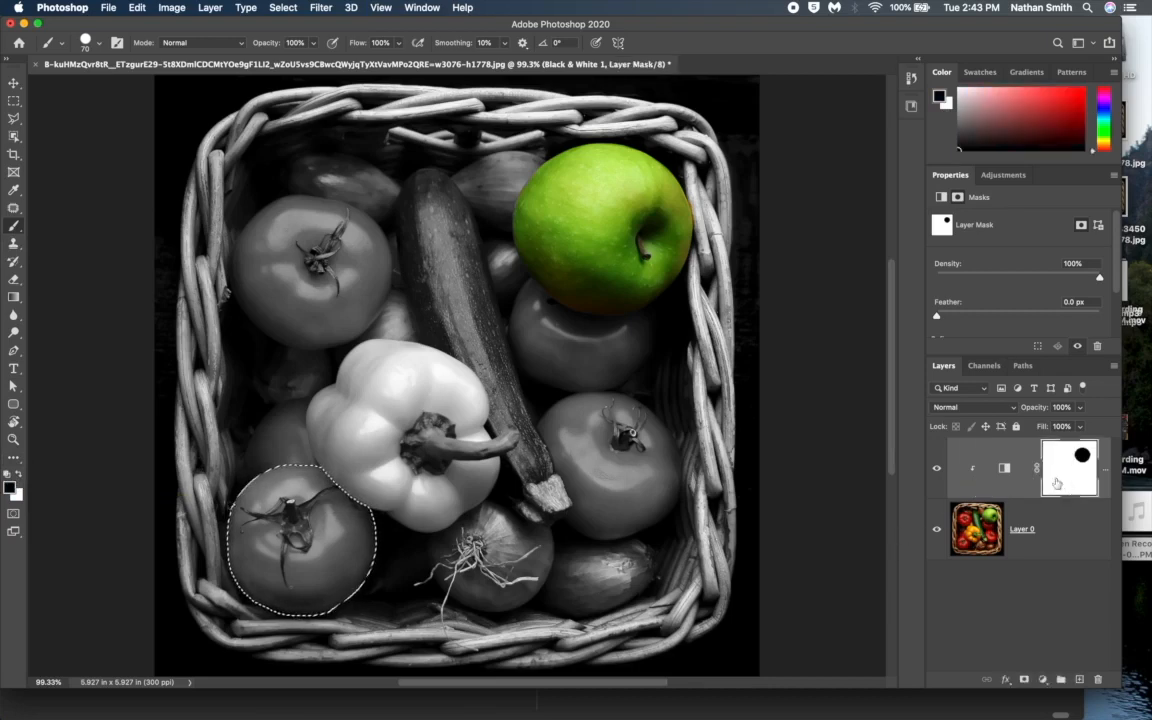
drag(318, 478, 222, 540)
key(bracketright)
key(bracketright)
key(bracketright)
key(bracketright)
key(bracketright)
key(bracketright)
key(bracketright)
mouse_move(256, 496)
mouse_down()
mouse_move(310, 551)
mouse_move(345, 546)
mouse_move(274, 596)
mouse_up()
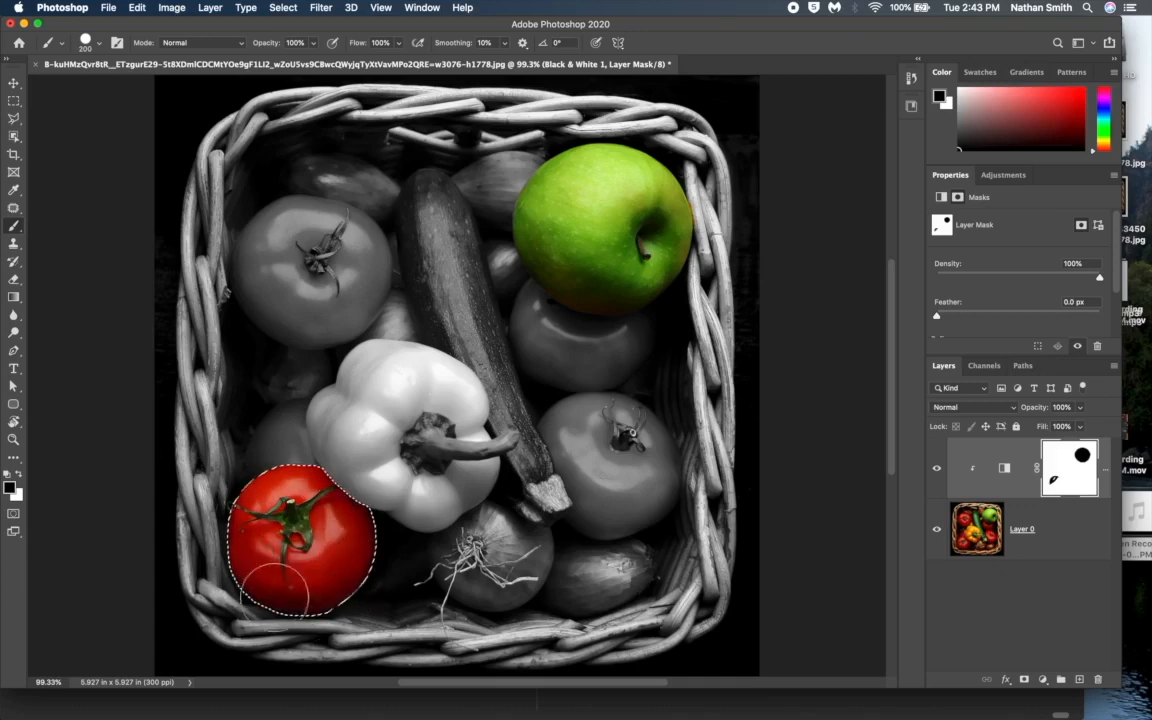
key(super+d)
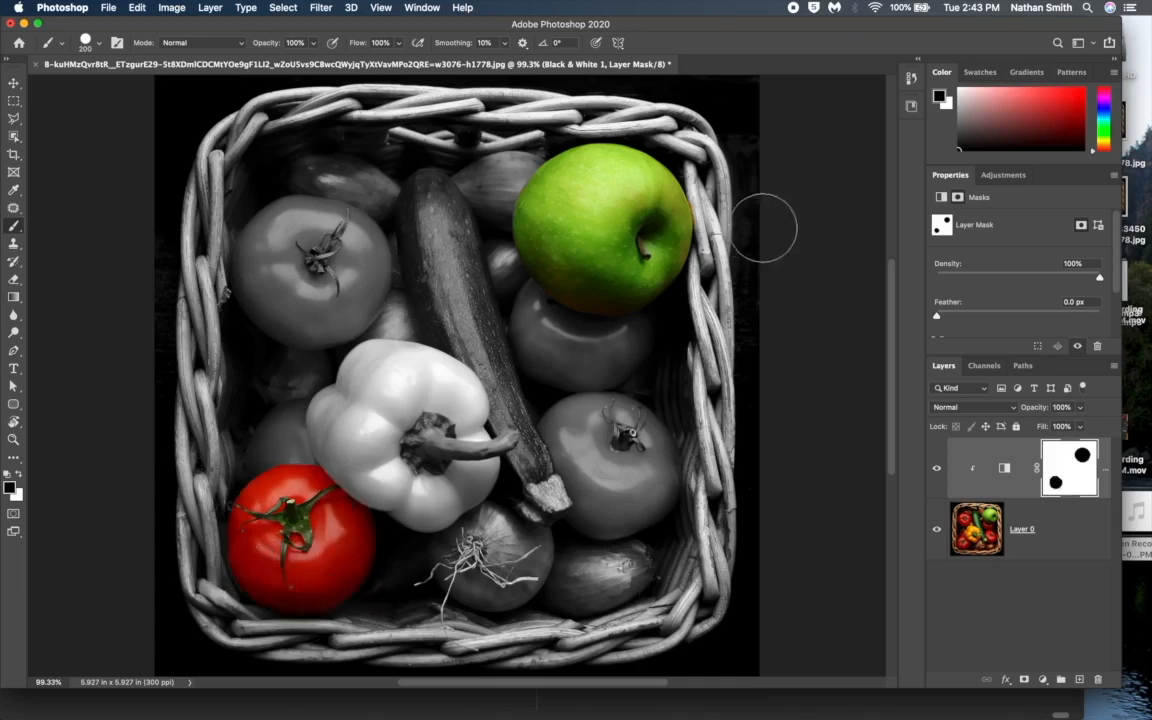